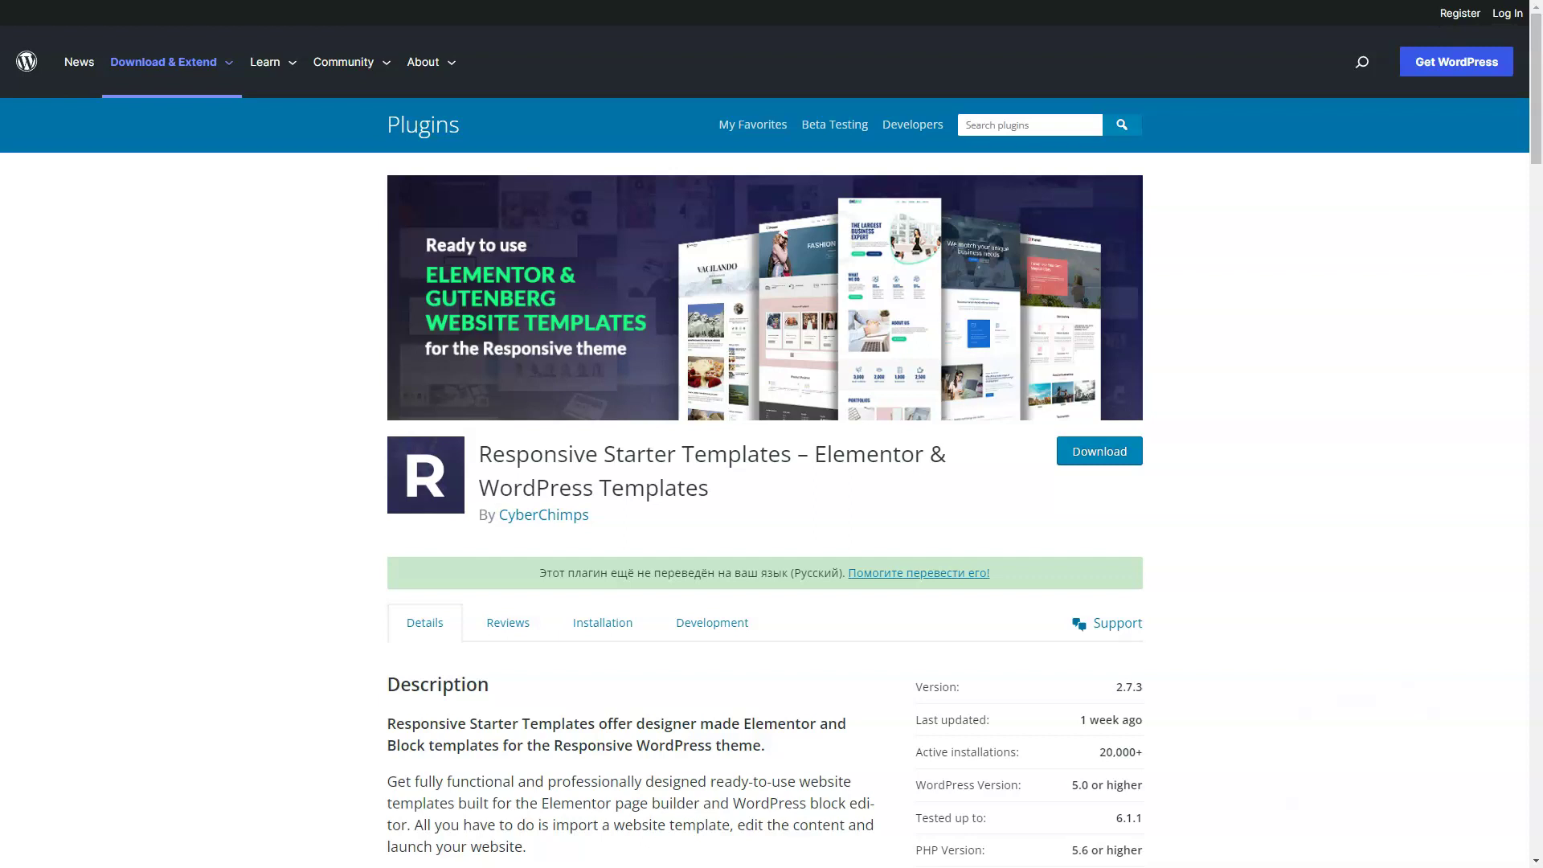
scroll(764, 482, "down", 1)
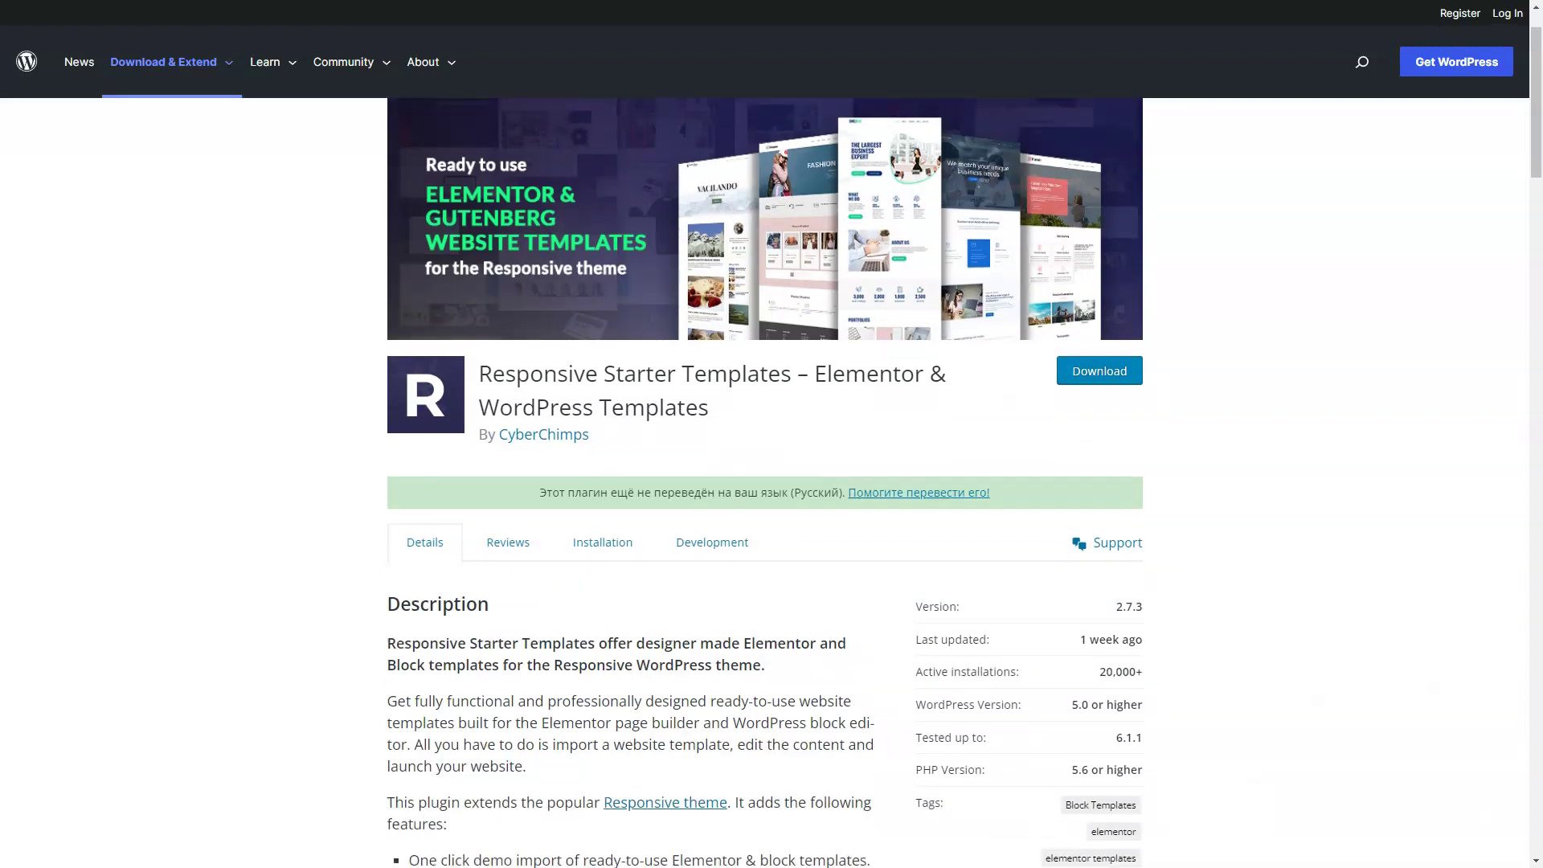
scroll(765, 482, "down", 1)
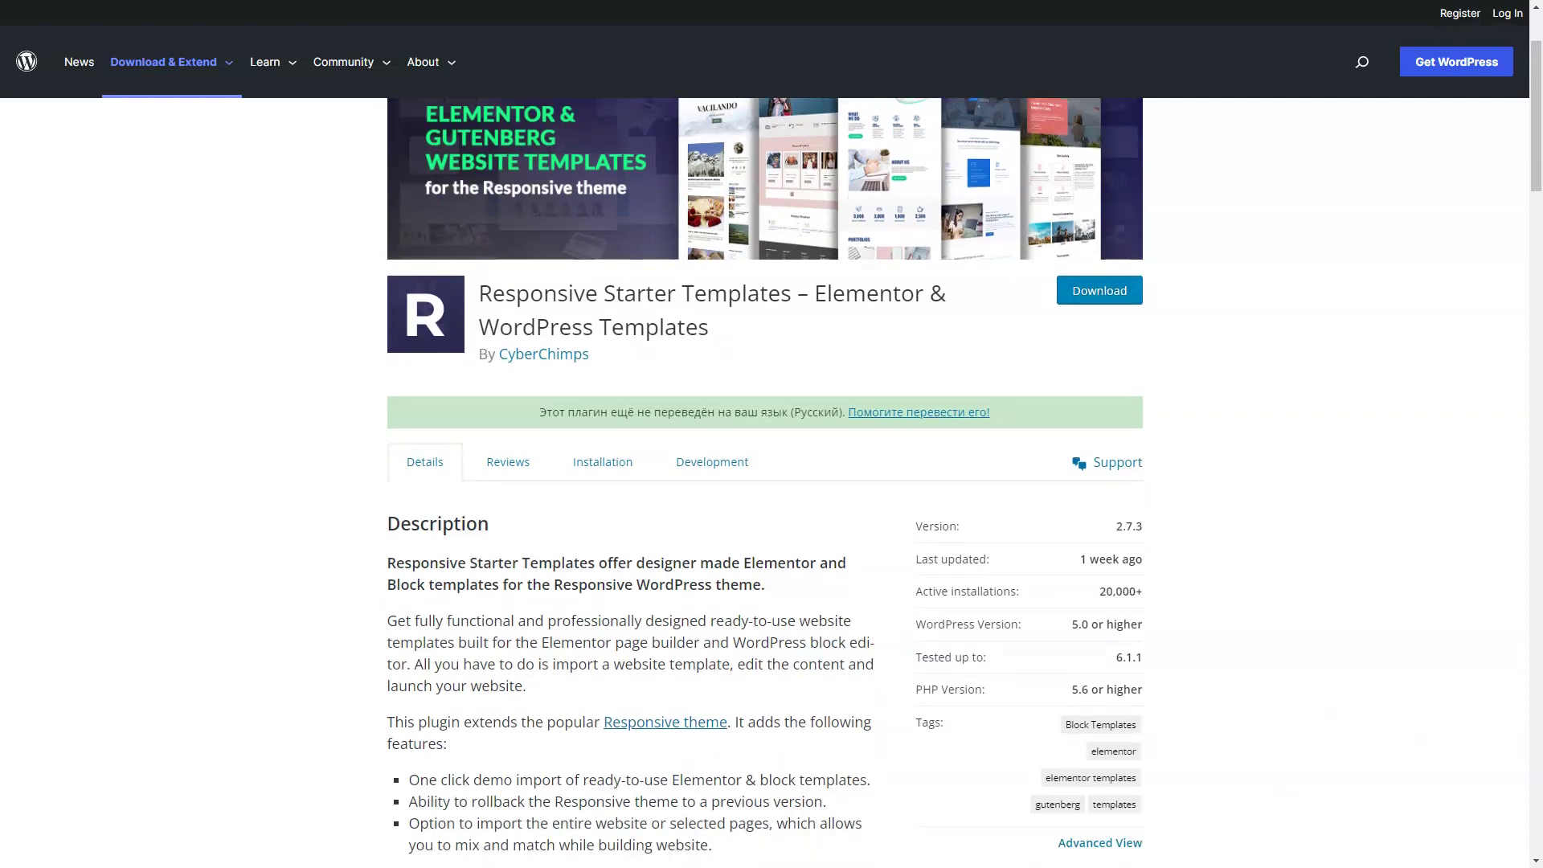
scroll(764, 482, "down", 2)
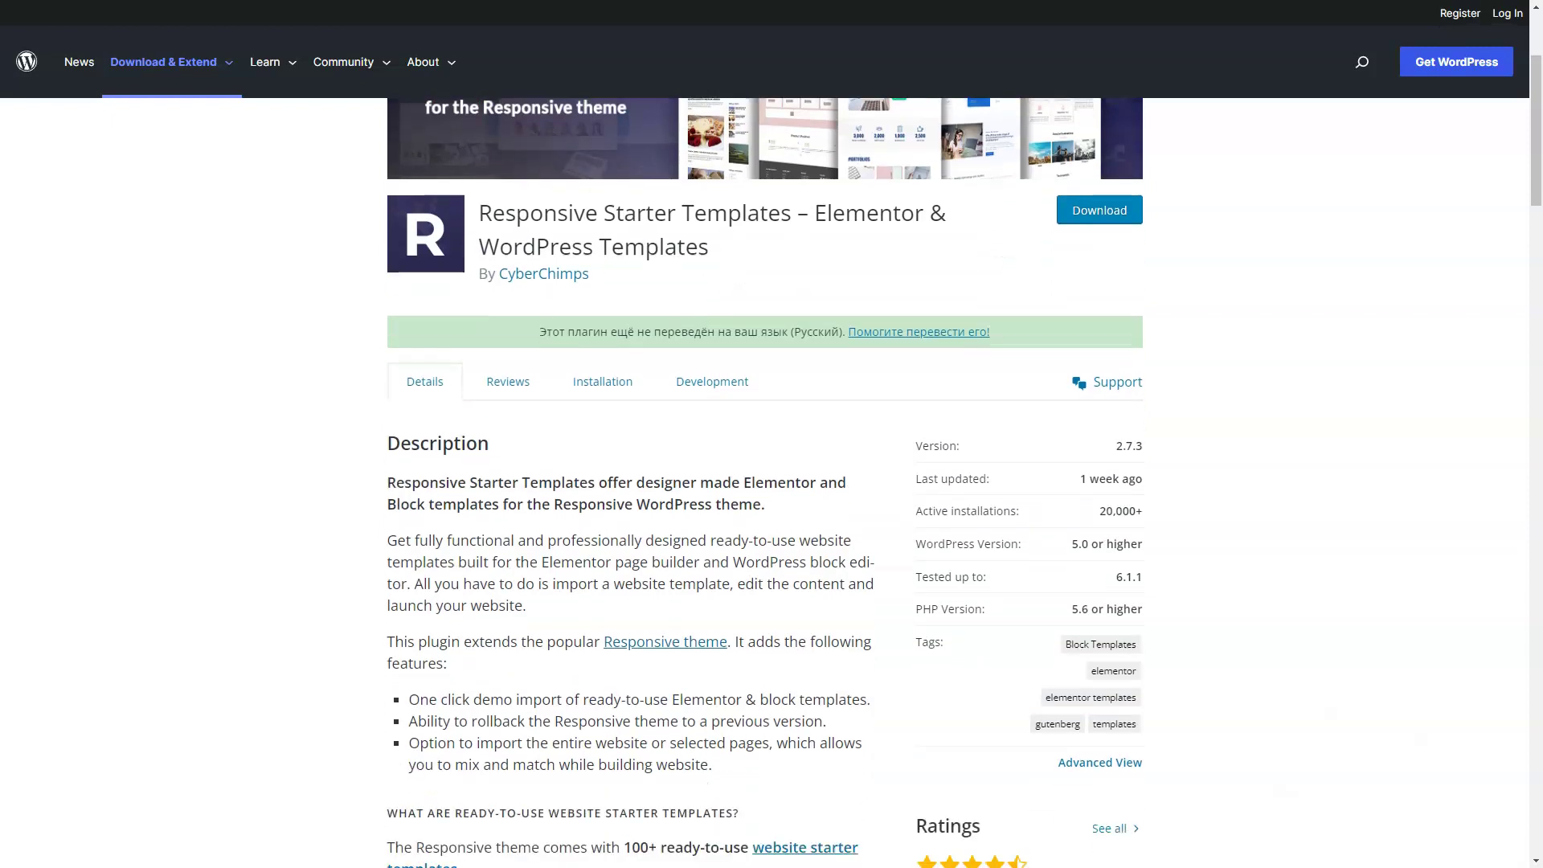
scroll(765, 483, "down", 1)
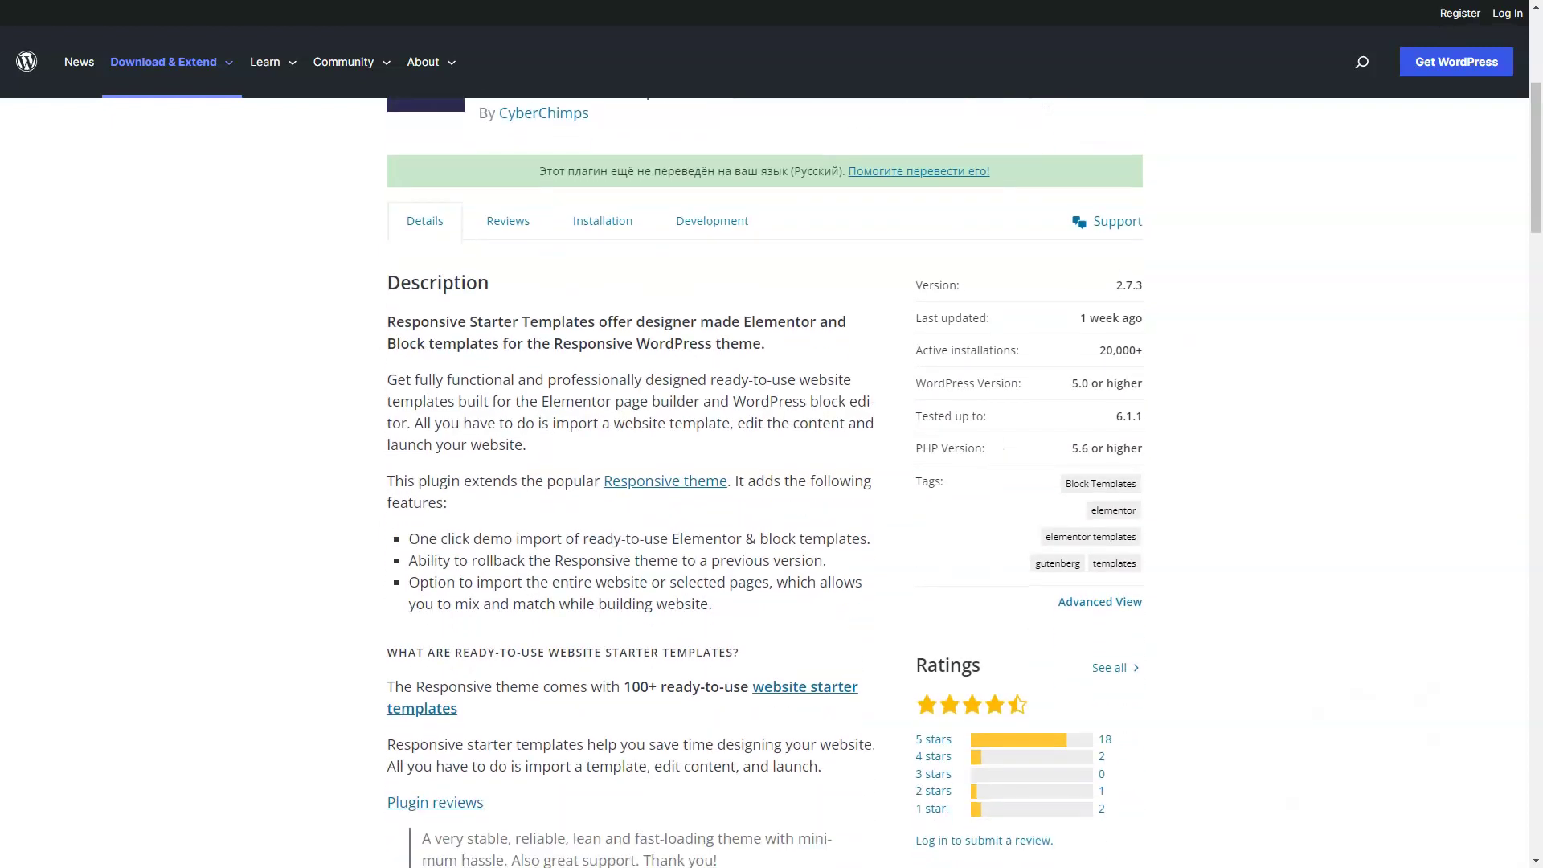
scroll(764, 482, "down", 1)
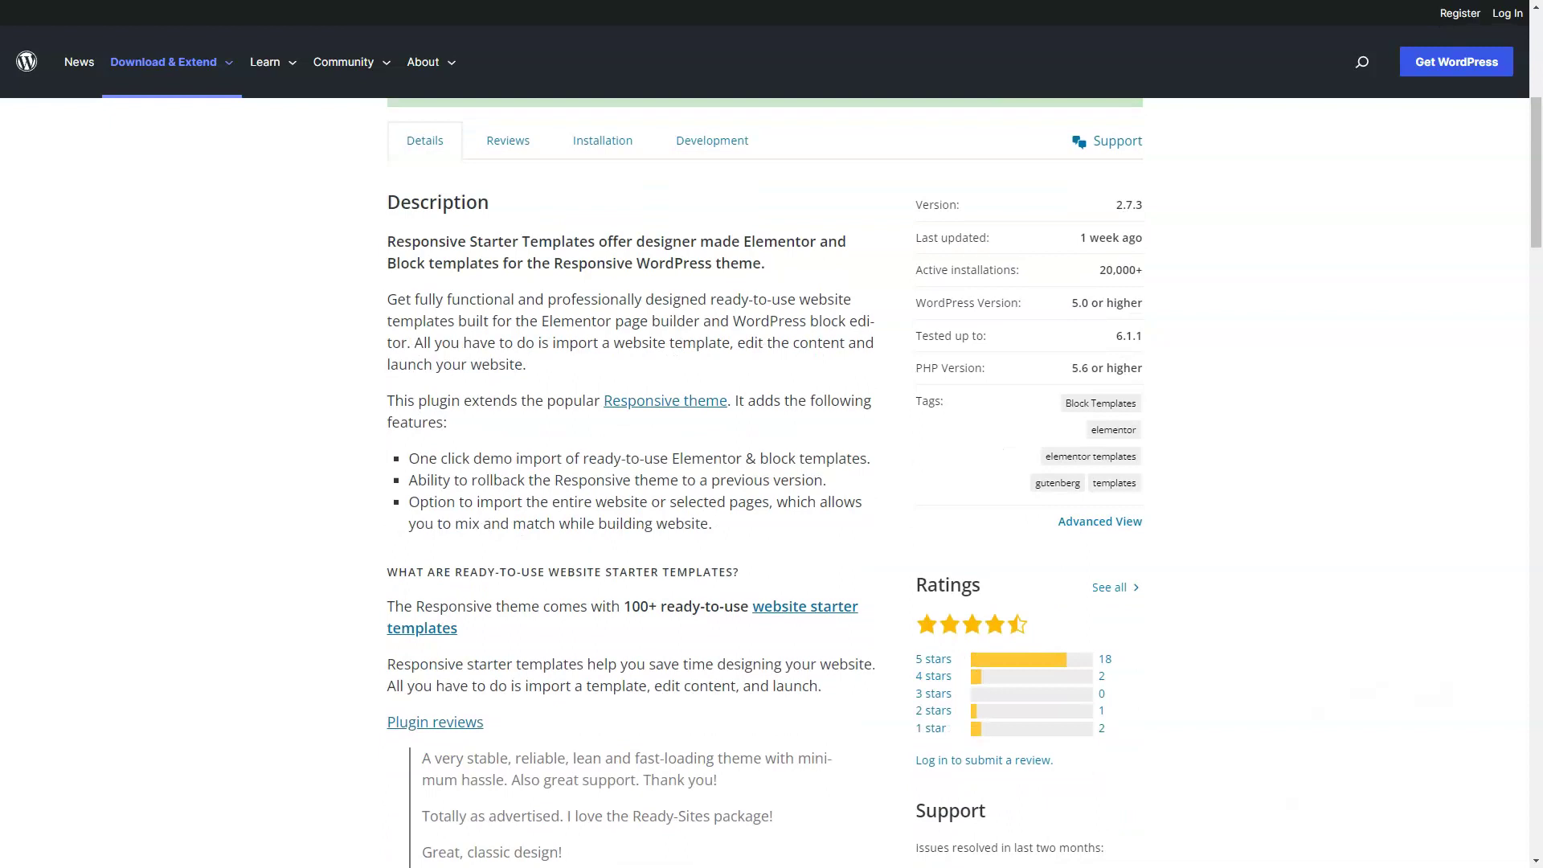
scroll(764, 482, "down", 1)
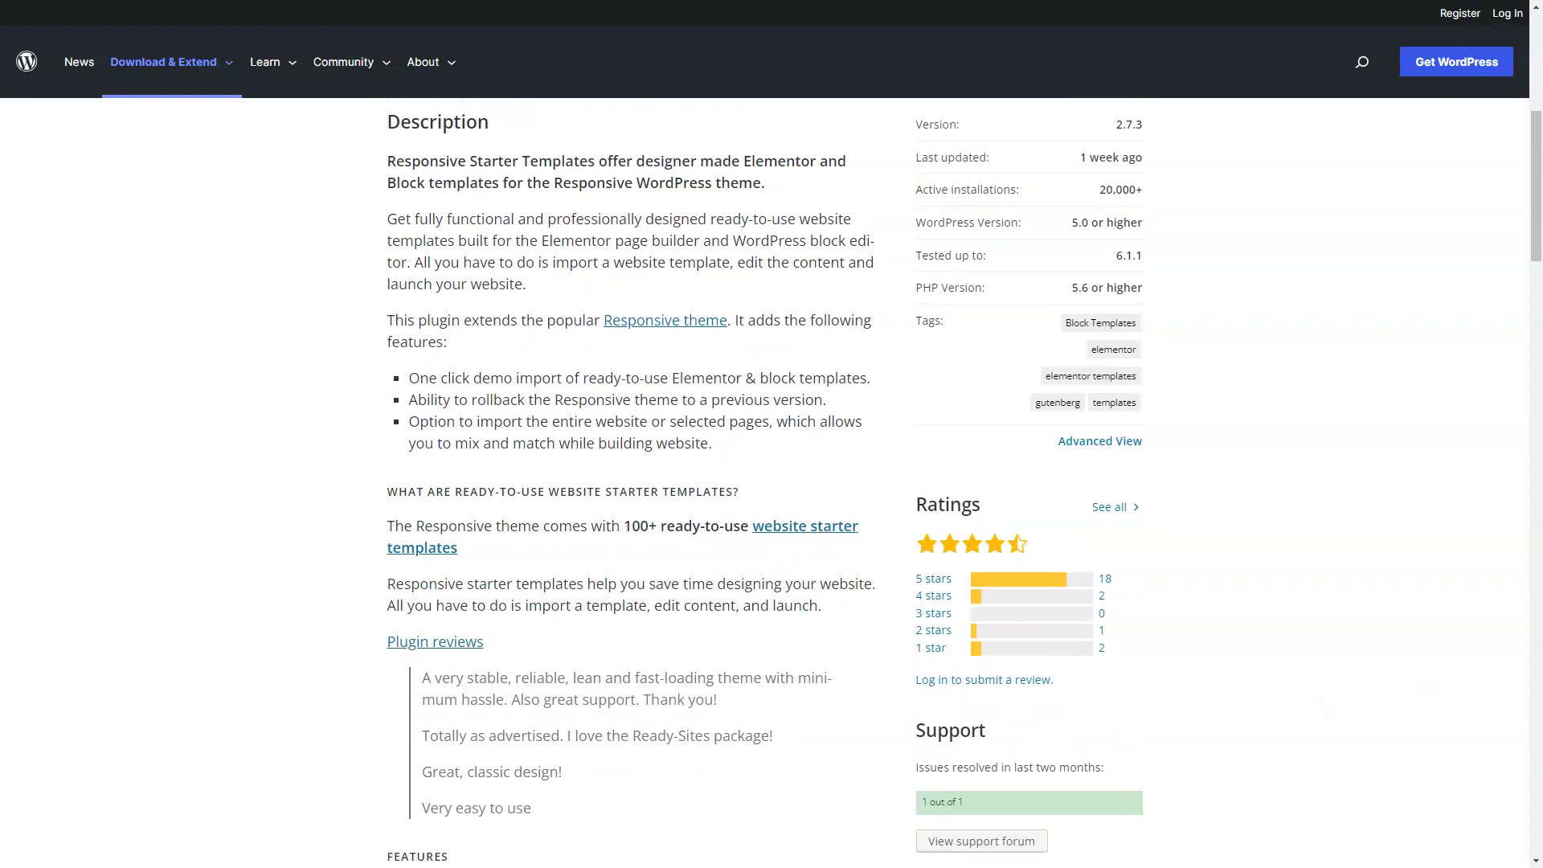
scroll(764, 482, "down", 1)
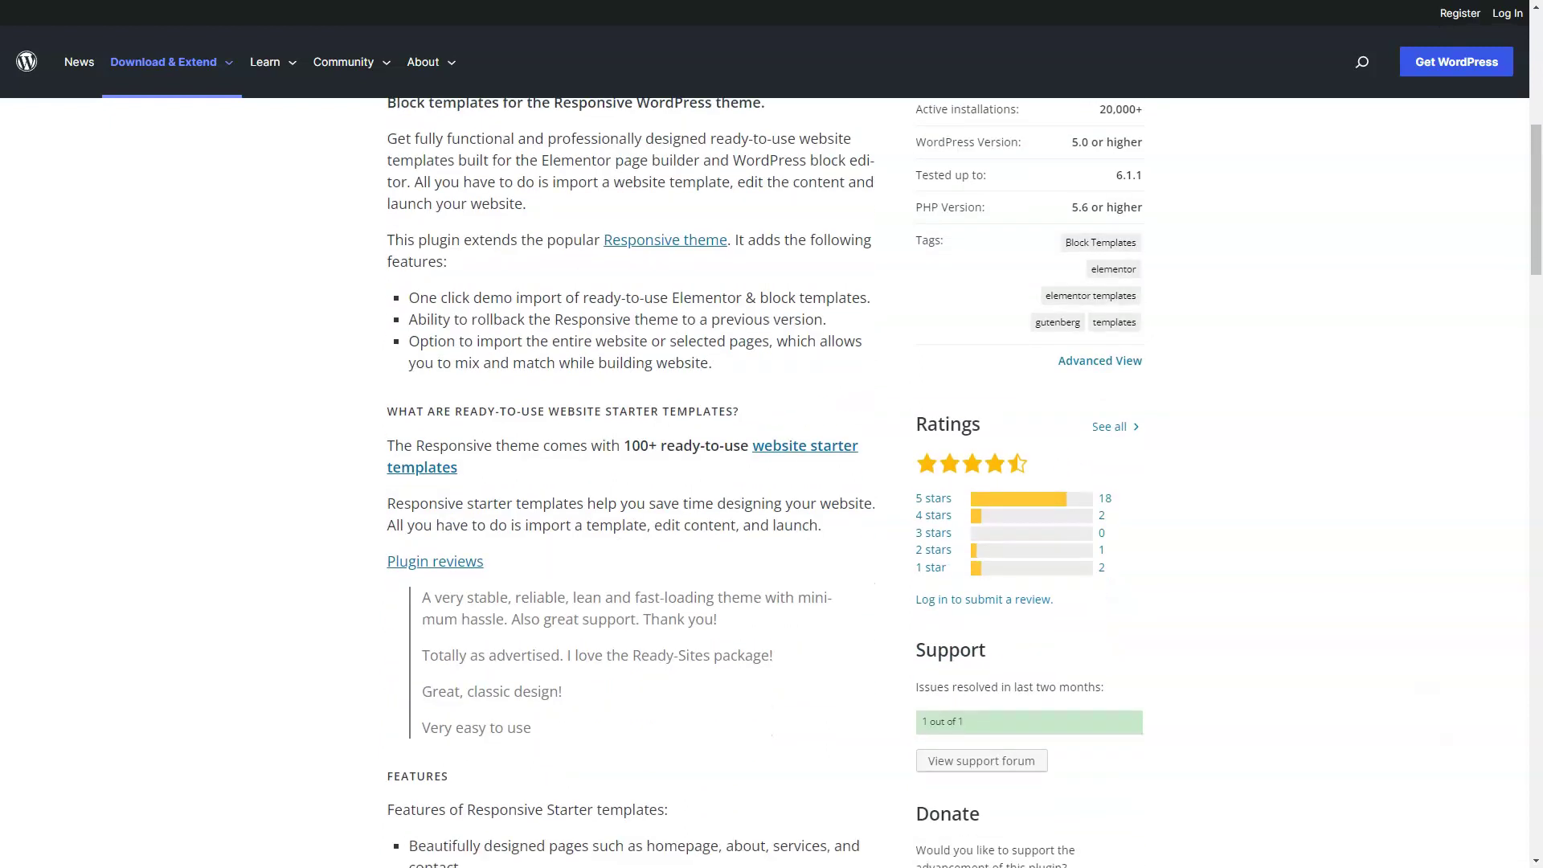
scroll(764, 483, "down", 1)
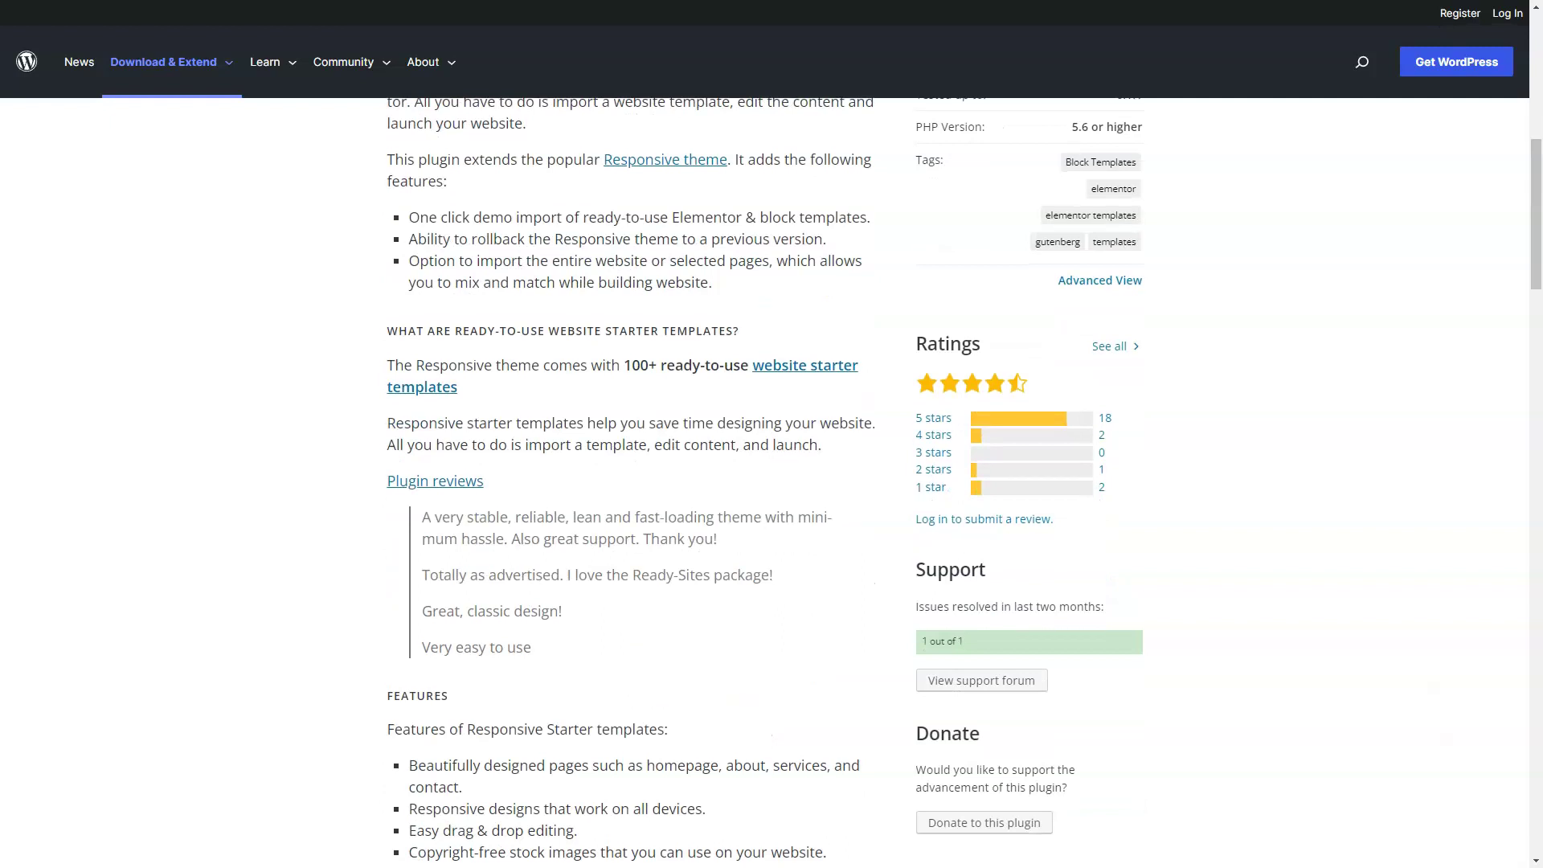
scroll(765, 482, "down", 1)
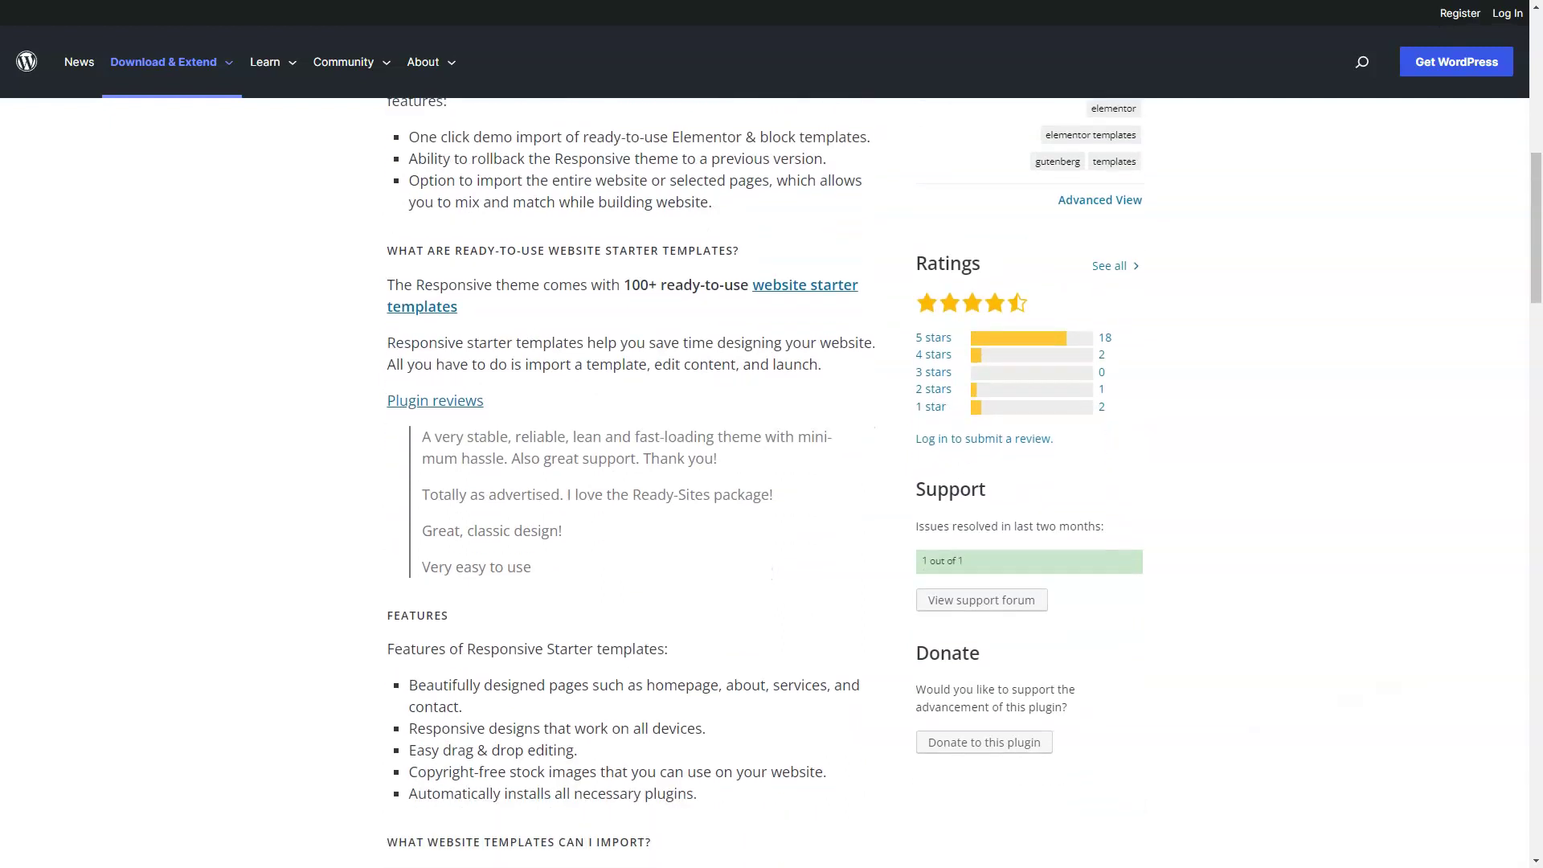
scroll(764, 483, "down", 1)
scroll(764, 483, "down", 1)
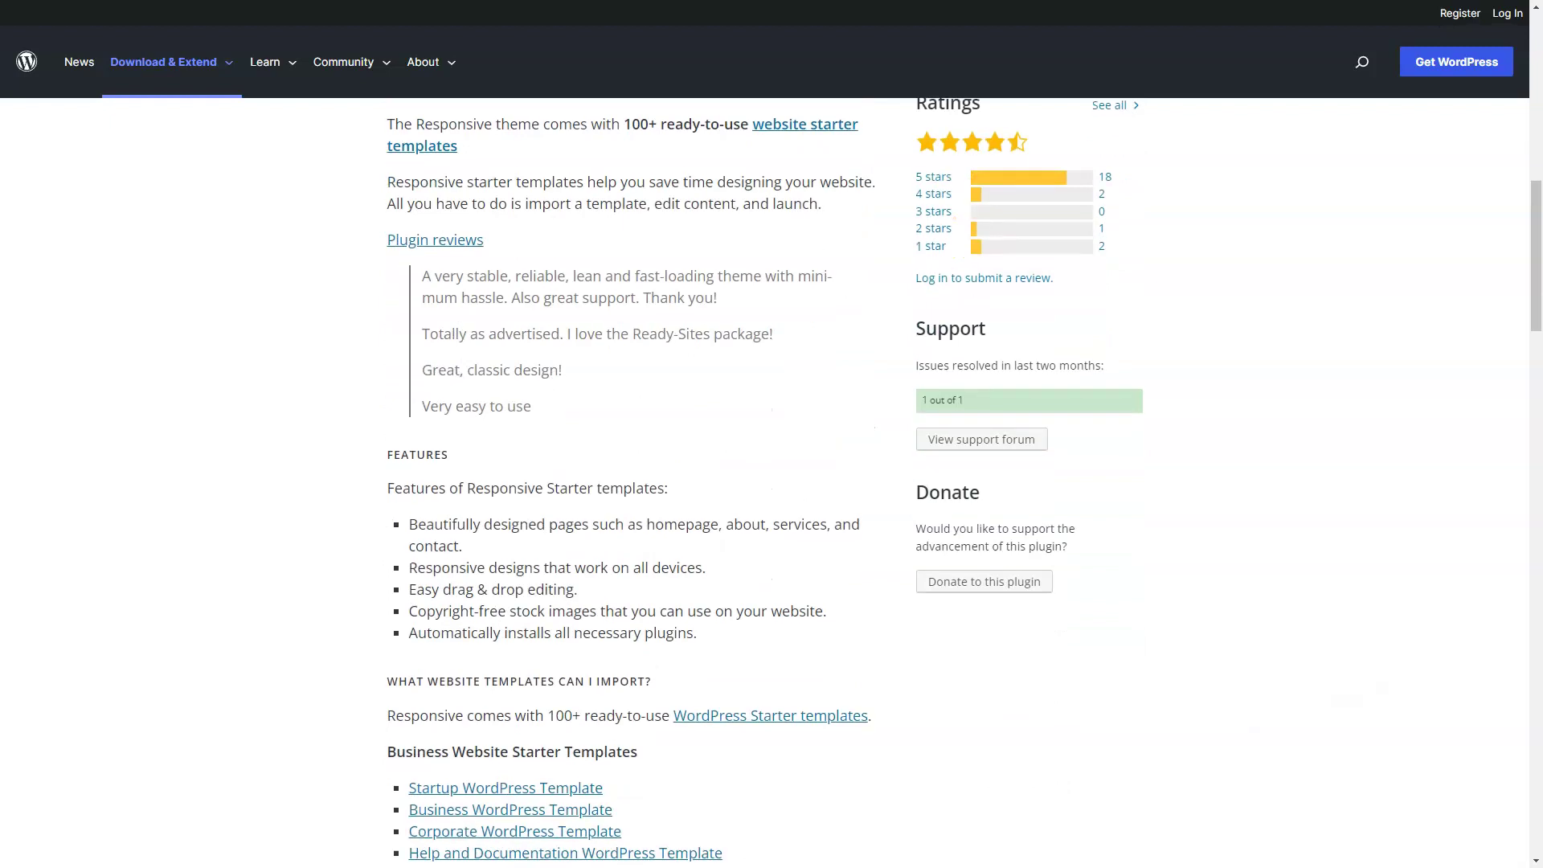
scroll(764, 482, "down", 1)
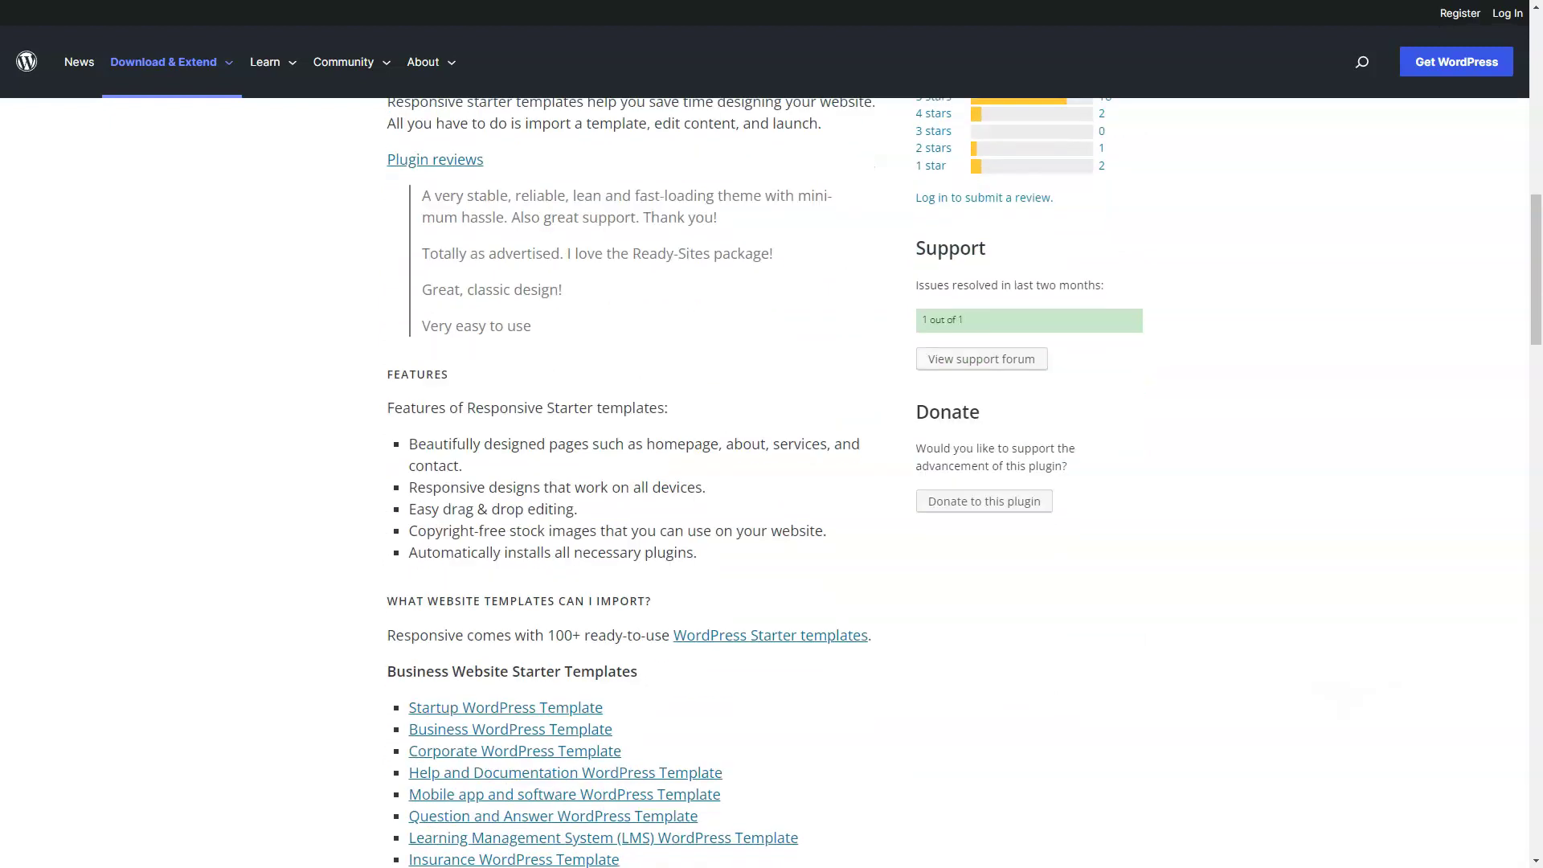
scroll(764, 483, "down", 1)
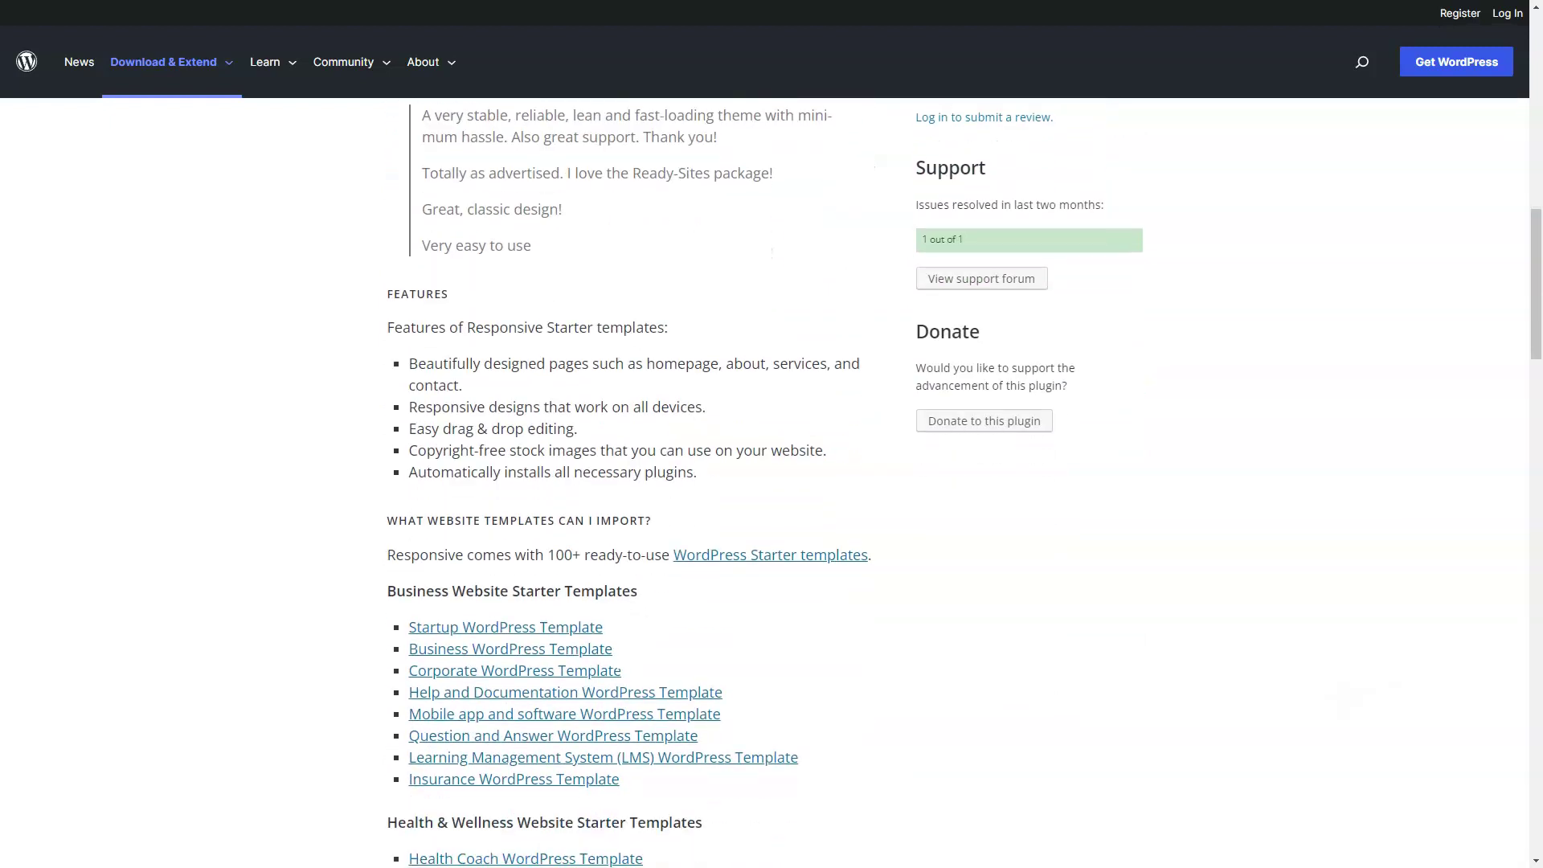
scroll(764, 482, "down", 2)
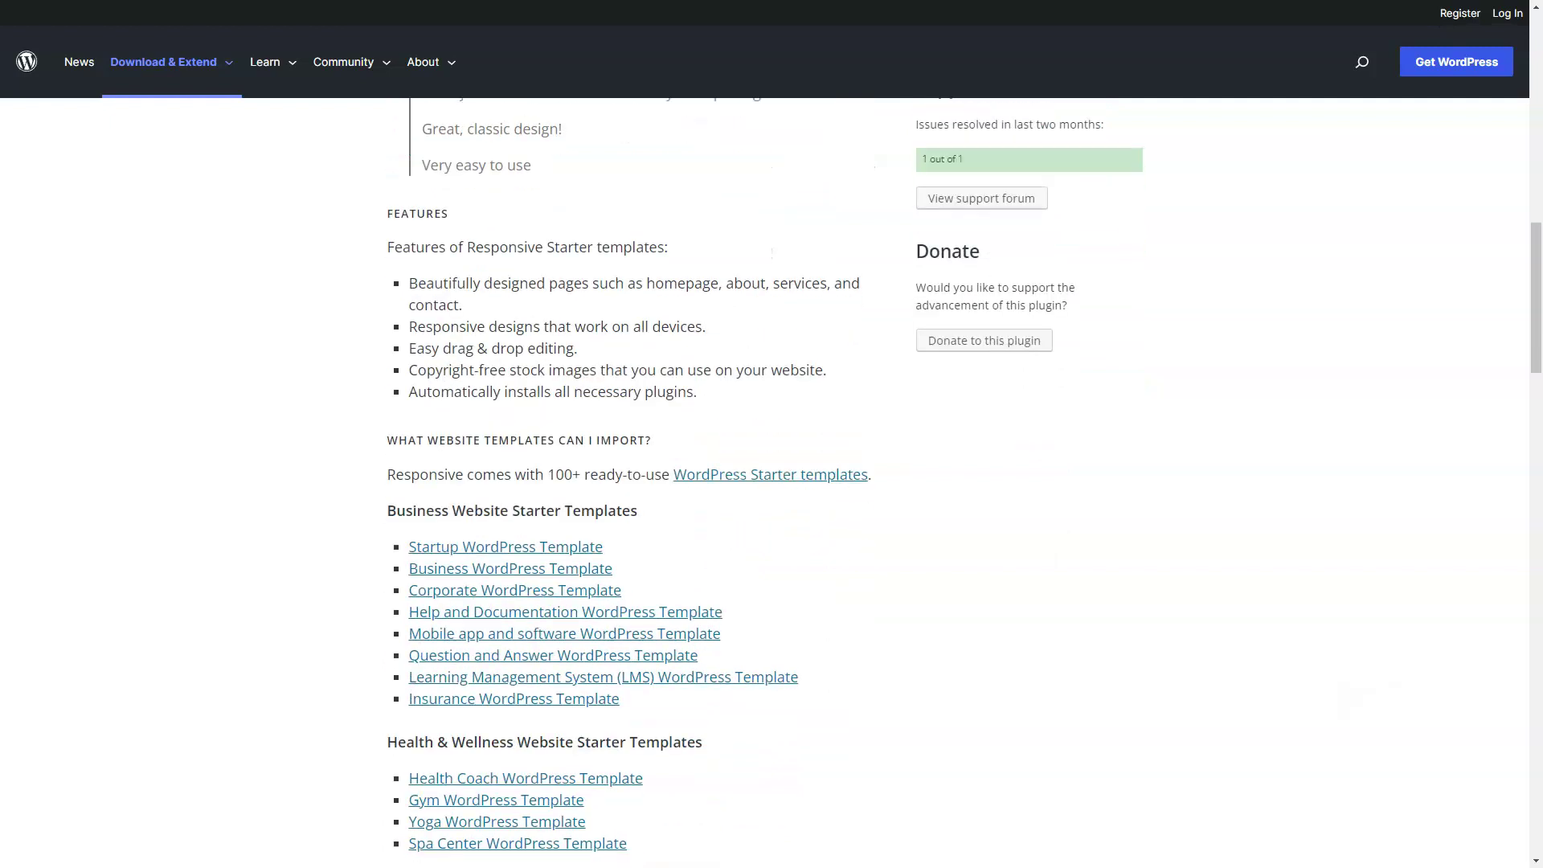
scroll(765, 482, "down", 1)
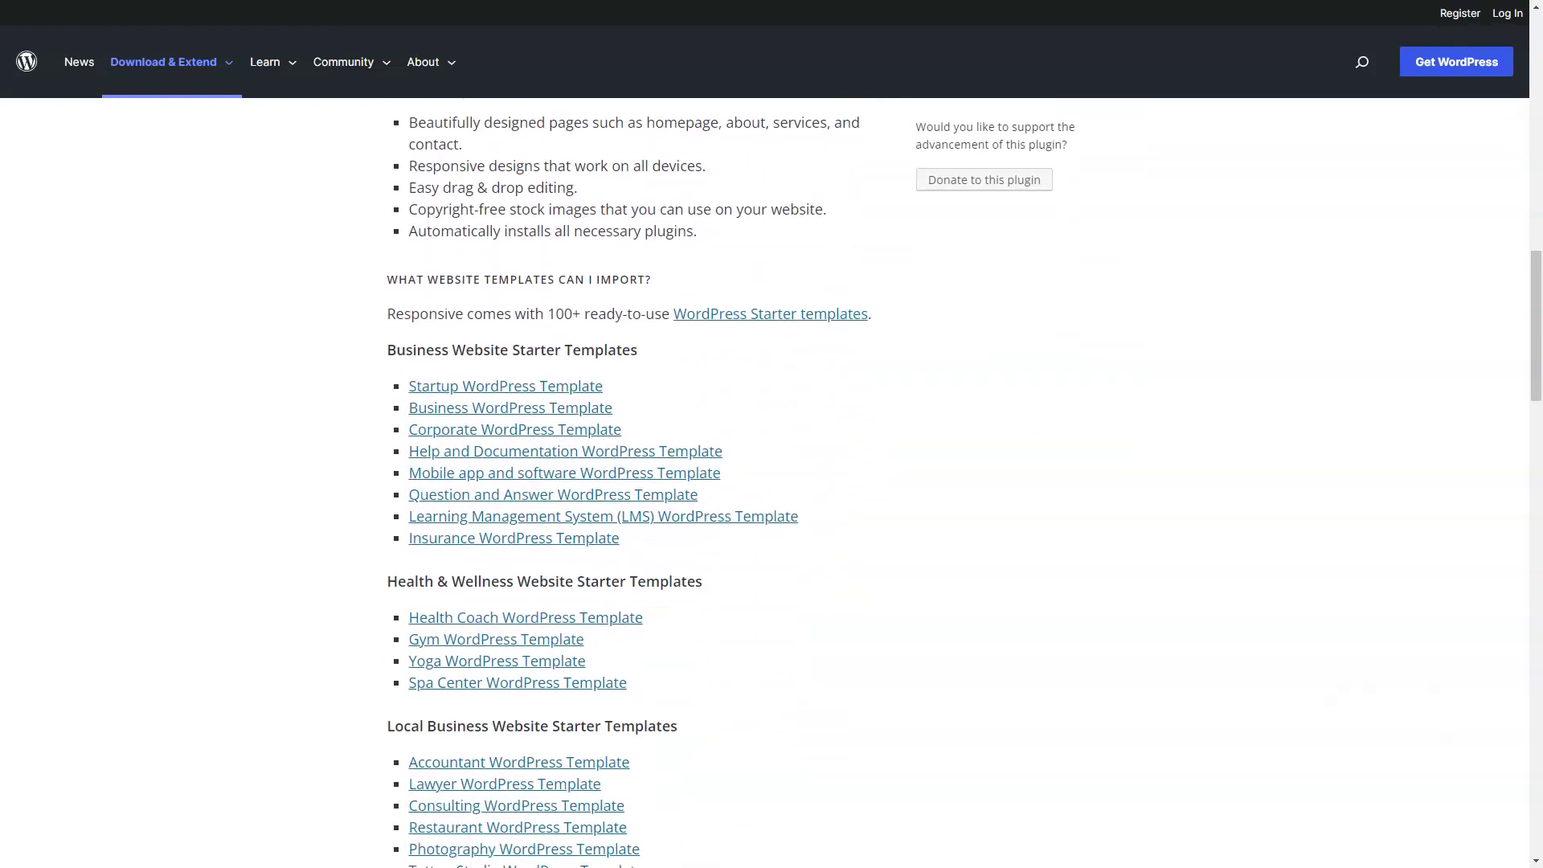
scroll(553, 334, "down", 2)
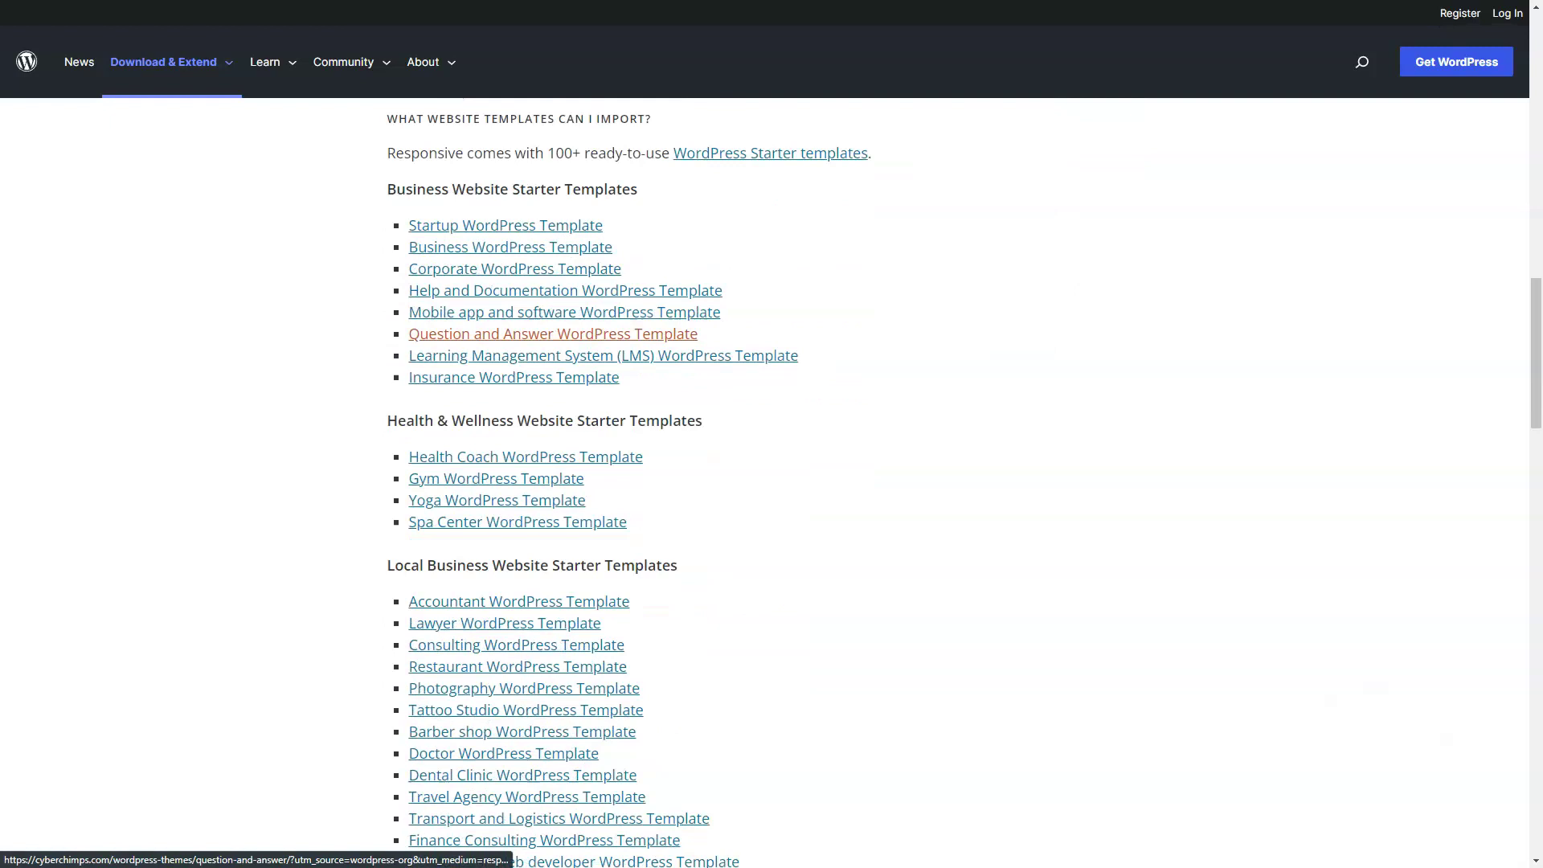
scroll(553, 334, "down", 1)
scroll(553, 333, "down", 1)
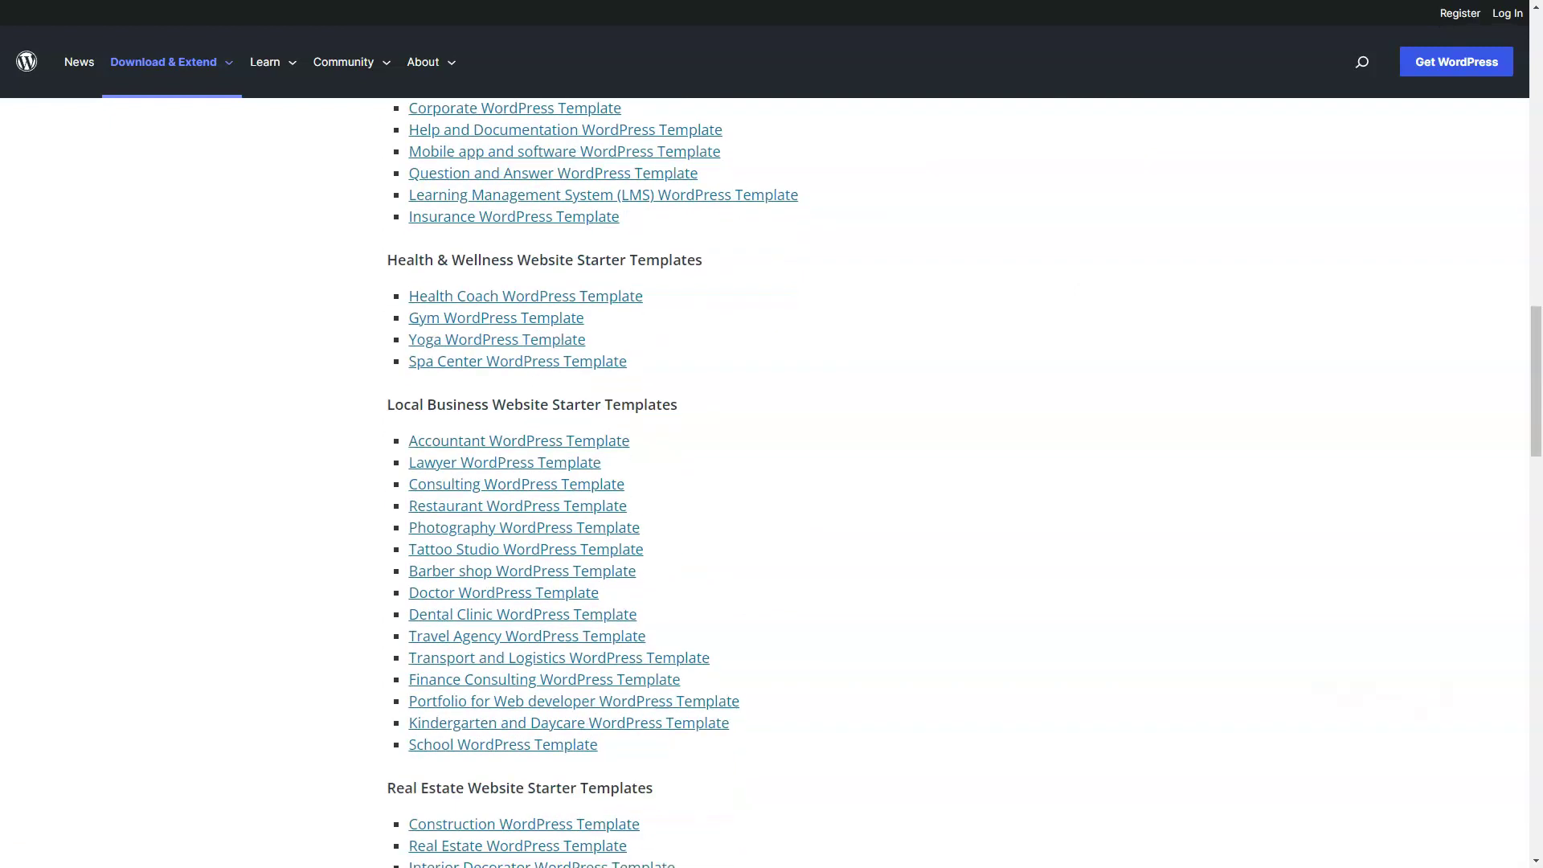
scroll(563, 482, "down", 2)
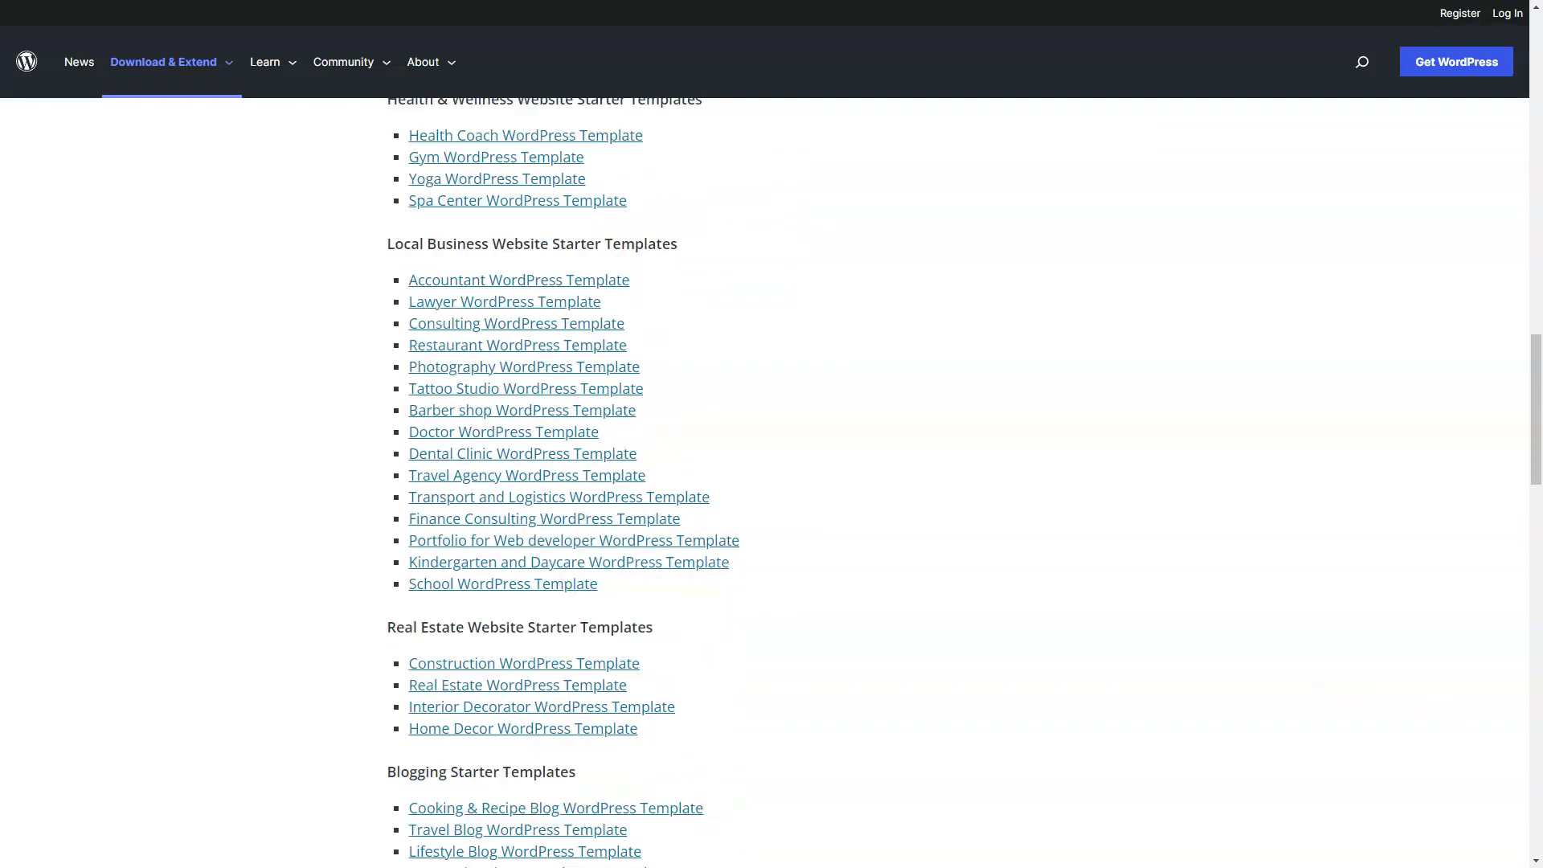
scroll(563, 256, "down", 2)
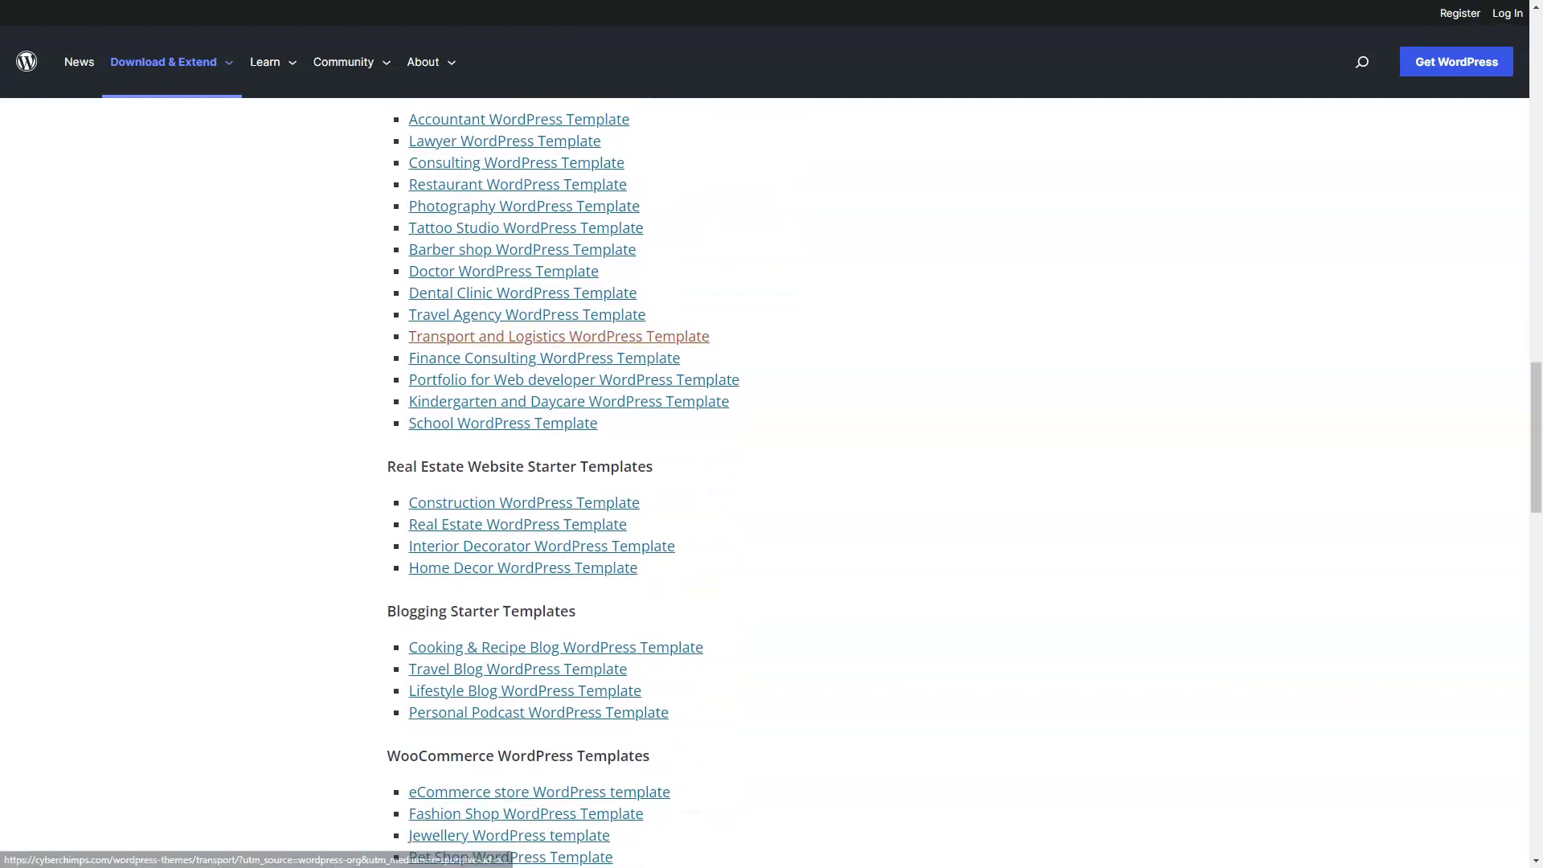
scroll(563, 256, "down", 1)
scroll(563, 255, "down", 2)
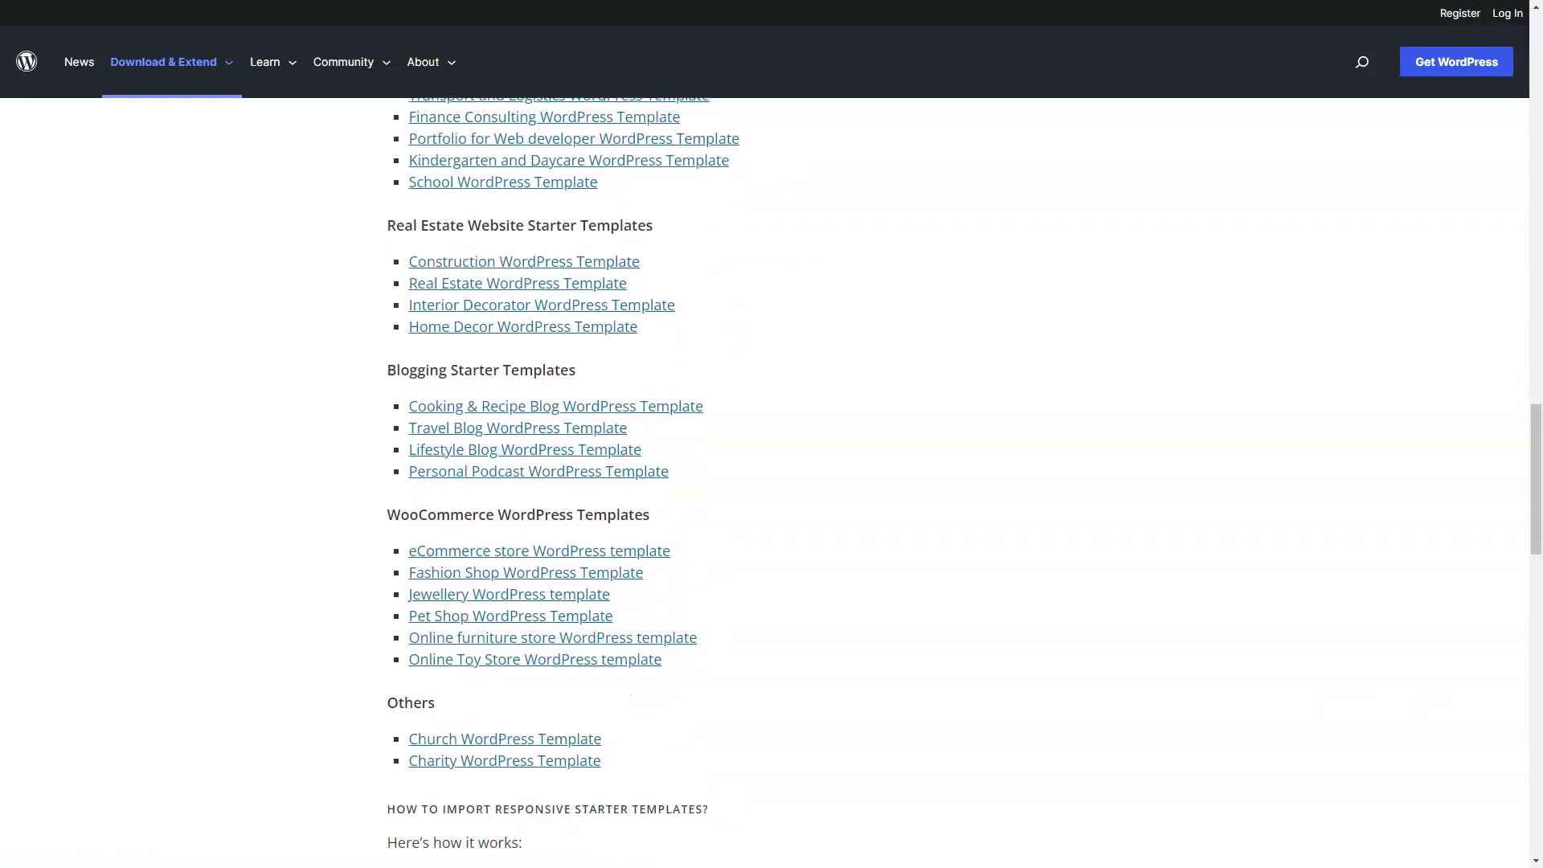
scroll(563, 256, "down", 1)
scroll(563, 482, "down", 3)
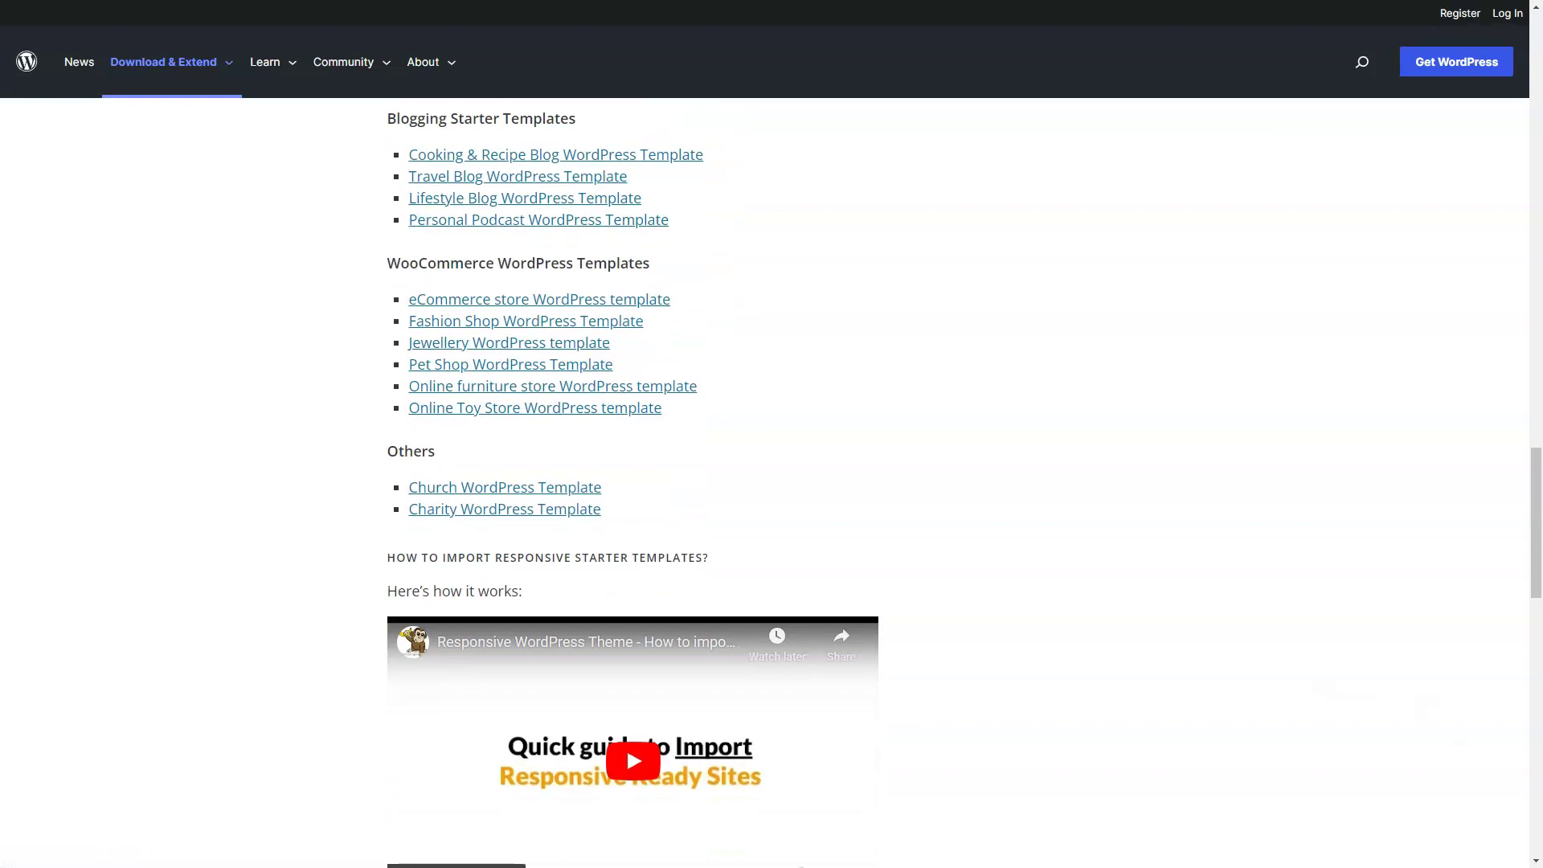
scroll(633, 482, "down", 1)
scroll(633, 482, "down", 1)
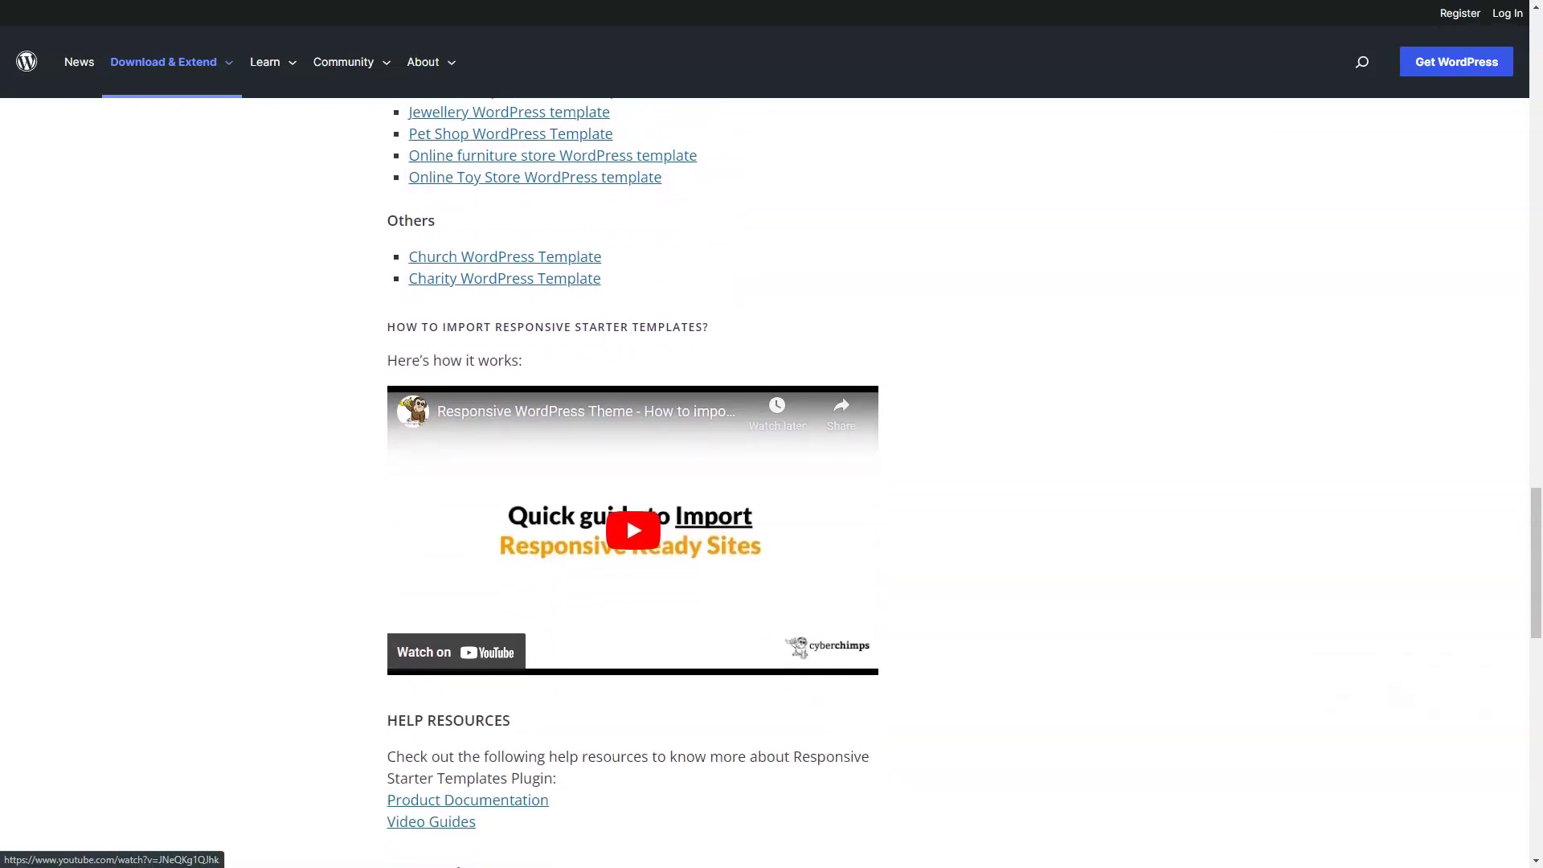
scroll(633, 482, "down", 1)
scroll(633, 483, "down", 1)
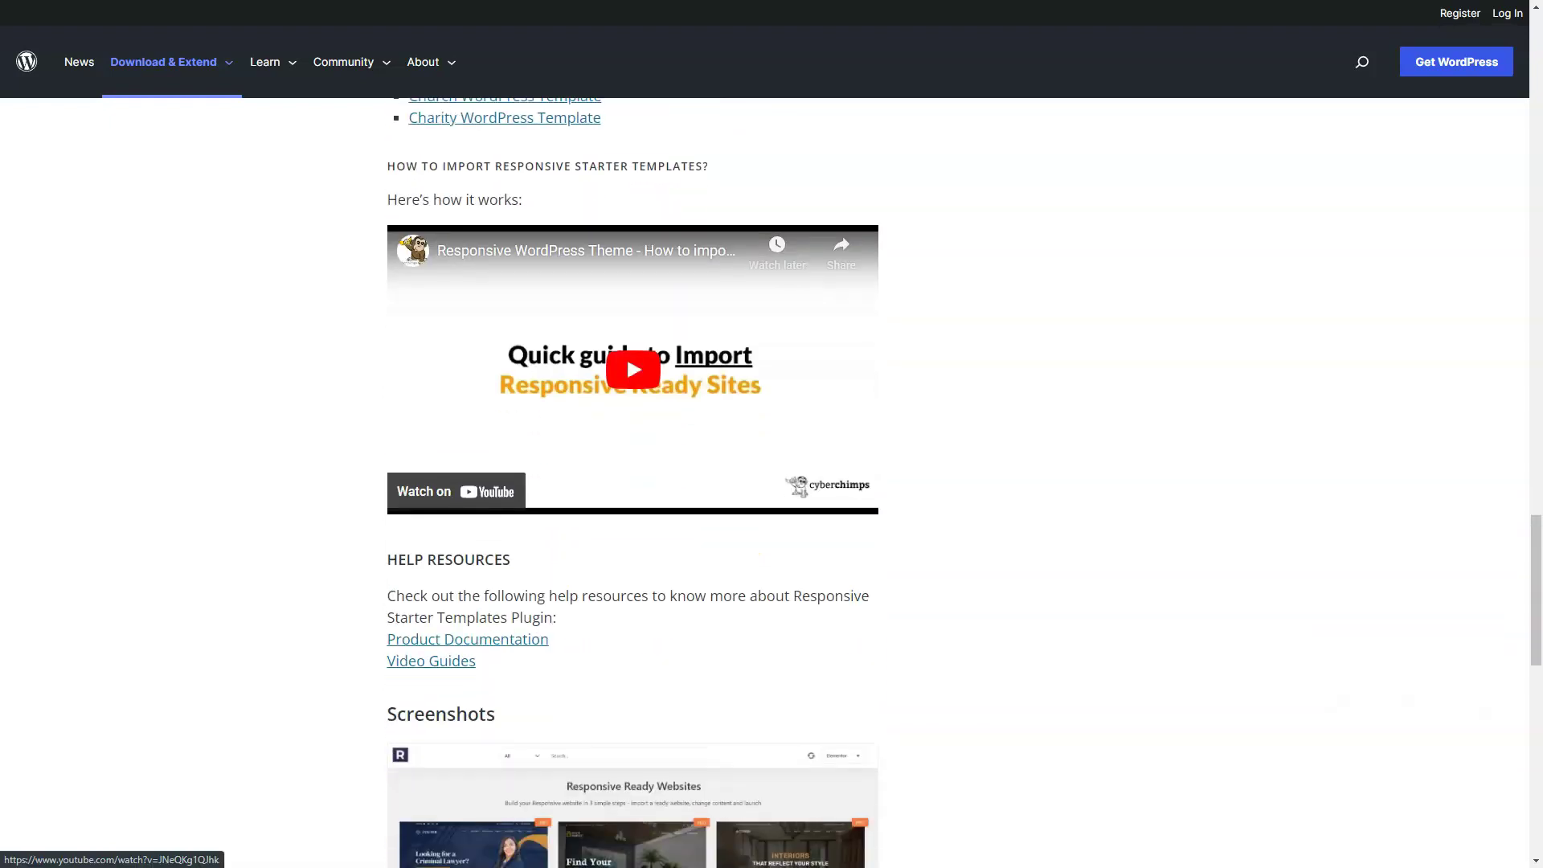
scroll(633, 483, "down", 1)
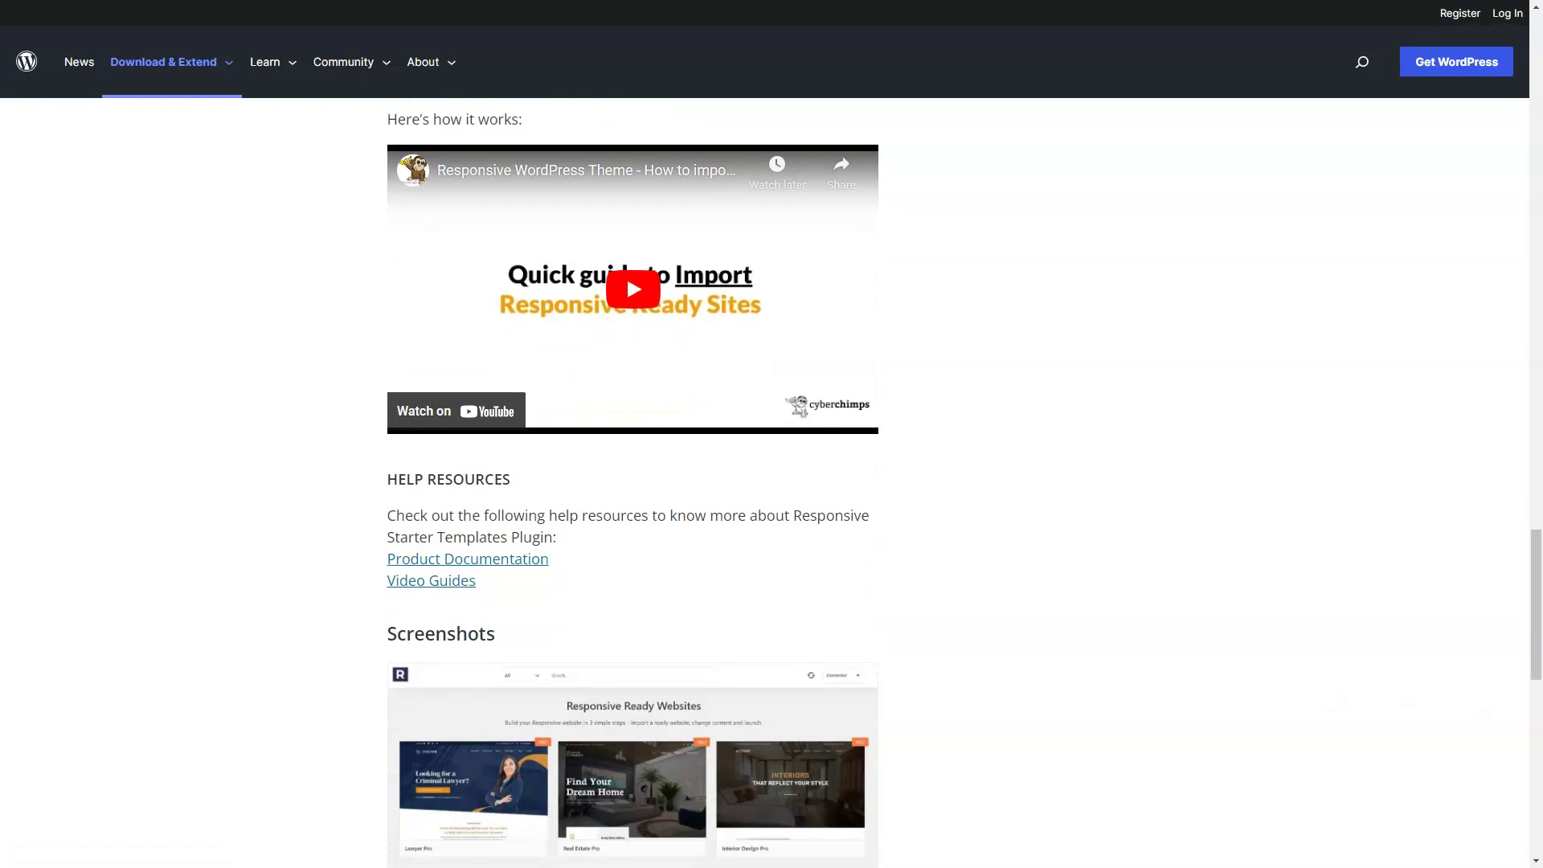
scroll(633, 483, "down", 1)
scroll(632, 482, "down", 1)
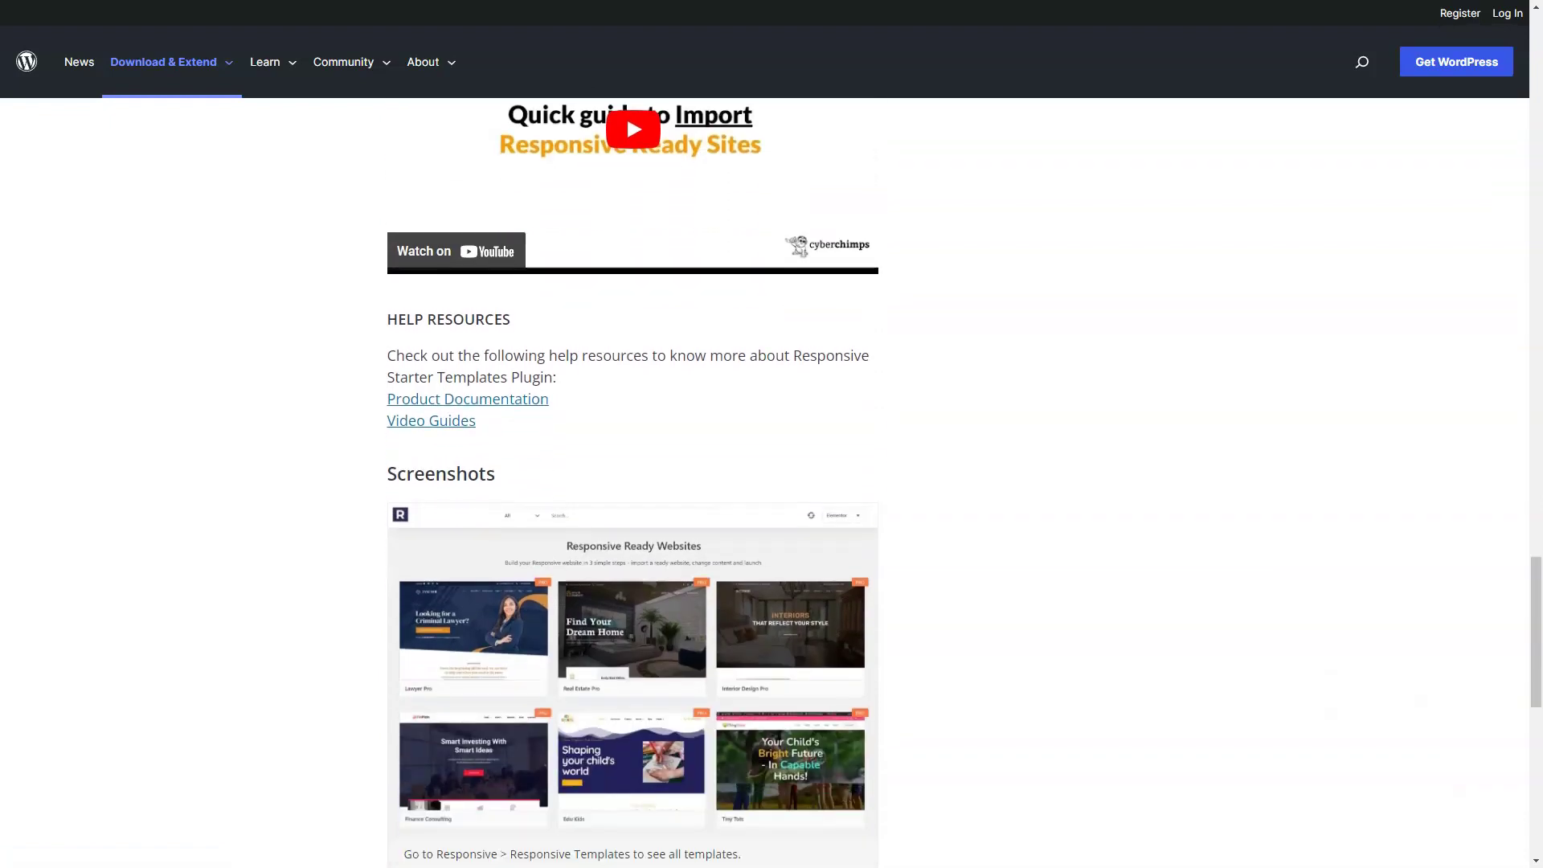
scroll(633, 482, "down", 4)
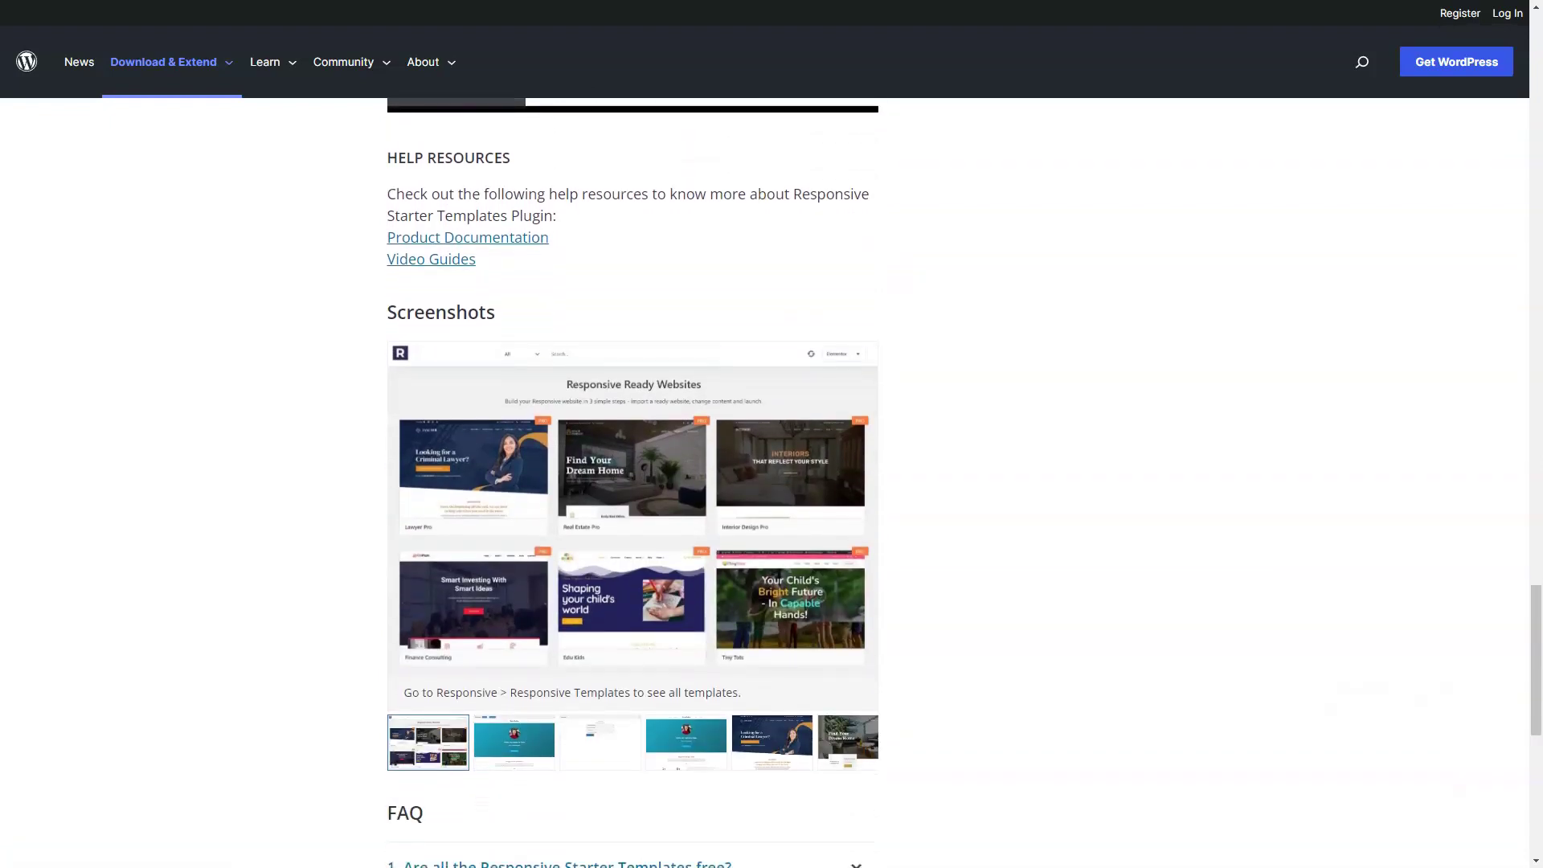
scroll(632, 482, "down", 1)
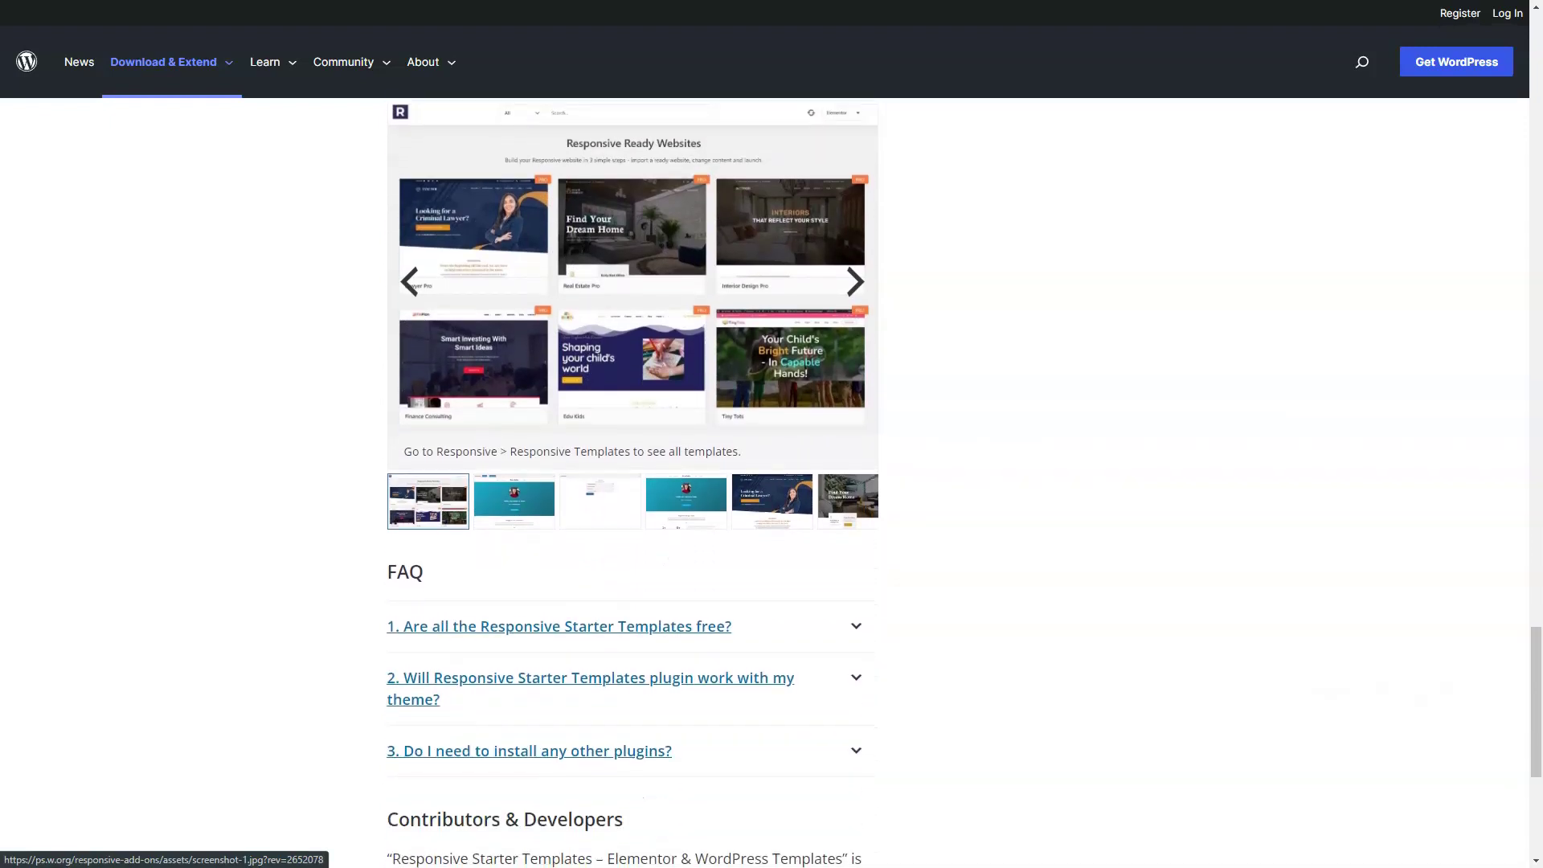
scroll(633, 482, "down", 1)
scroll(632, 482, "down", 2)
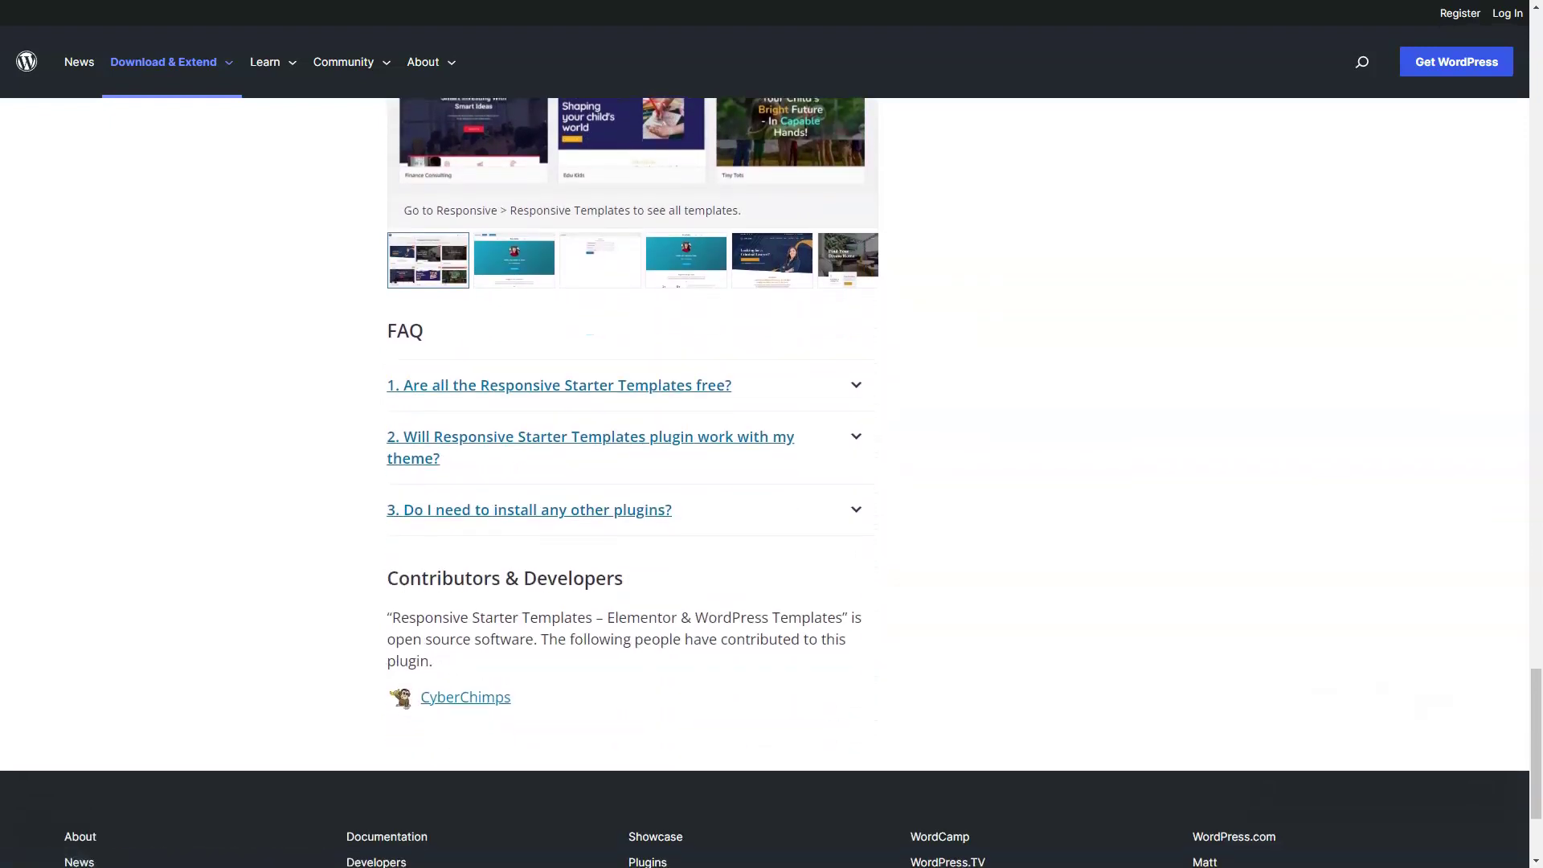
scroll(632, 482, "down", 3)
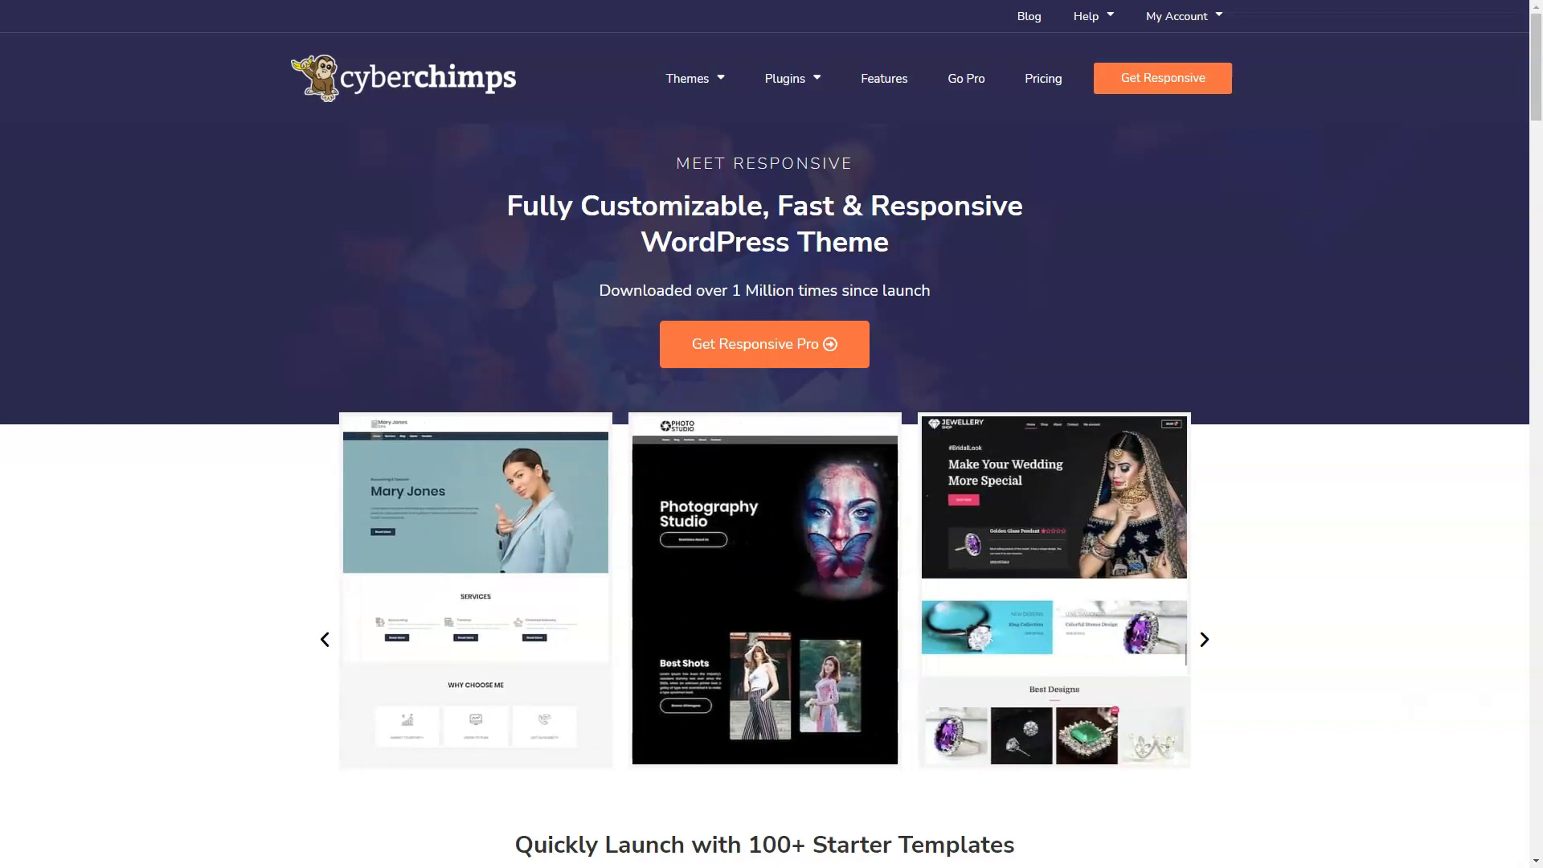
- Scroll the CyberChimps Responsive theme page past the starter template carousel to the Fully Customizable section
scroll(772, 434, "down", 1)
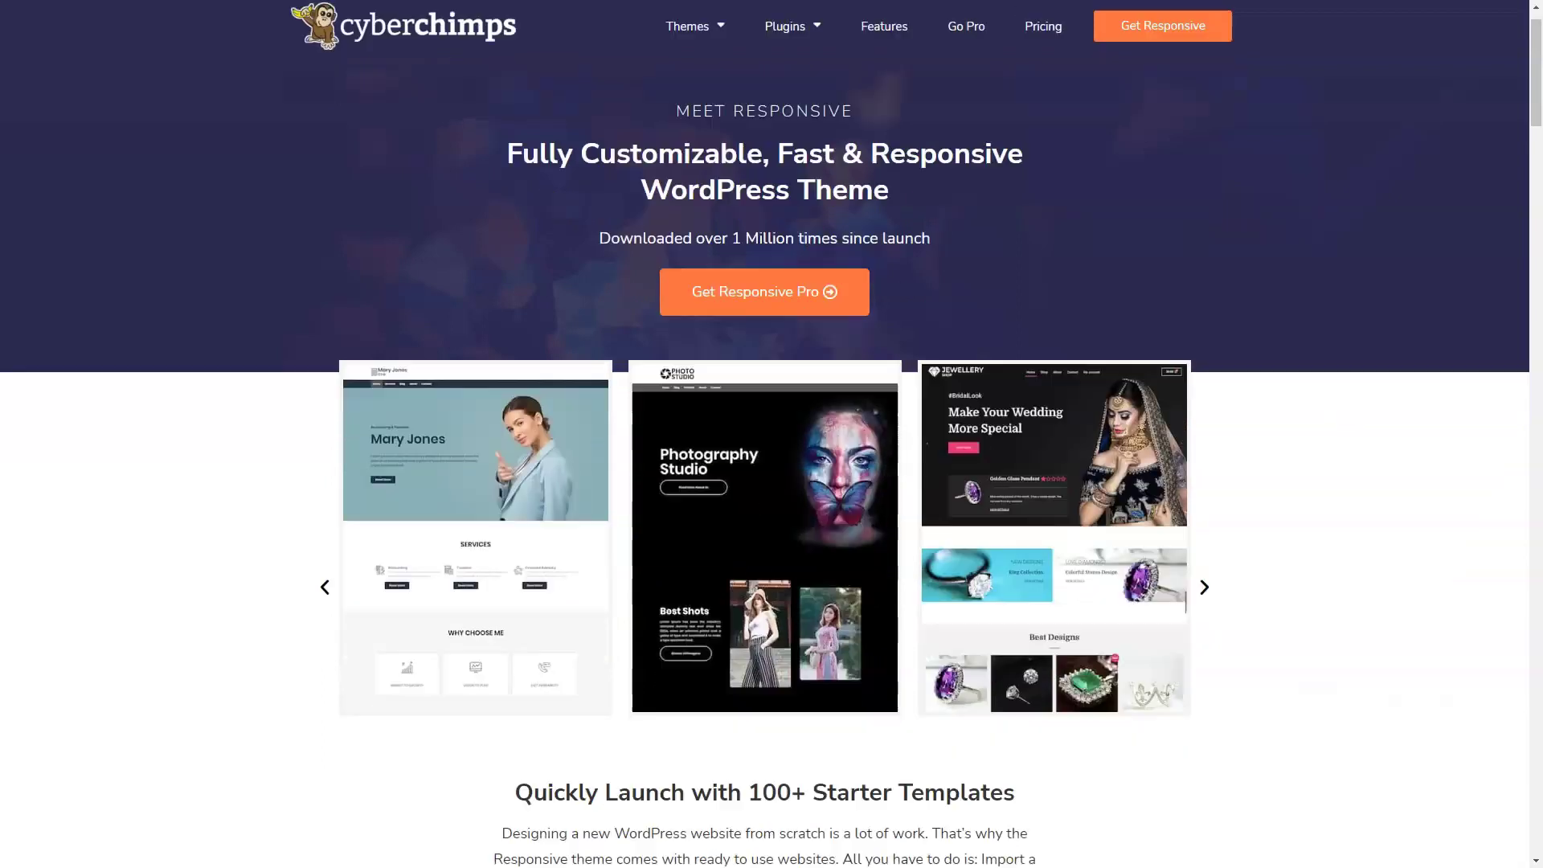
scroll(772, 434, "down", 1)
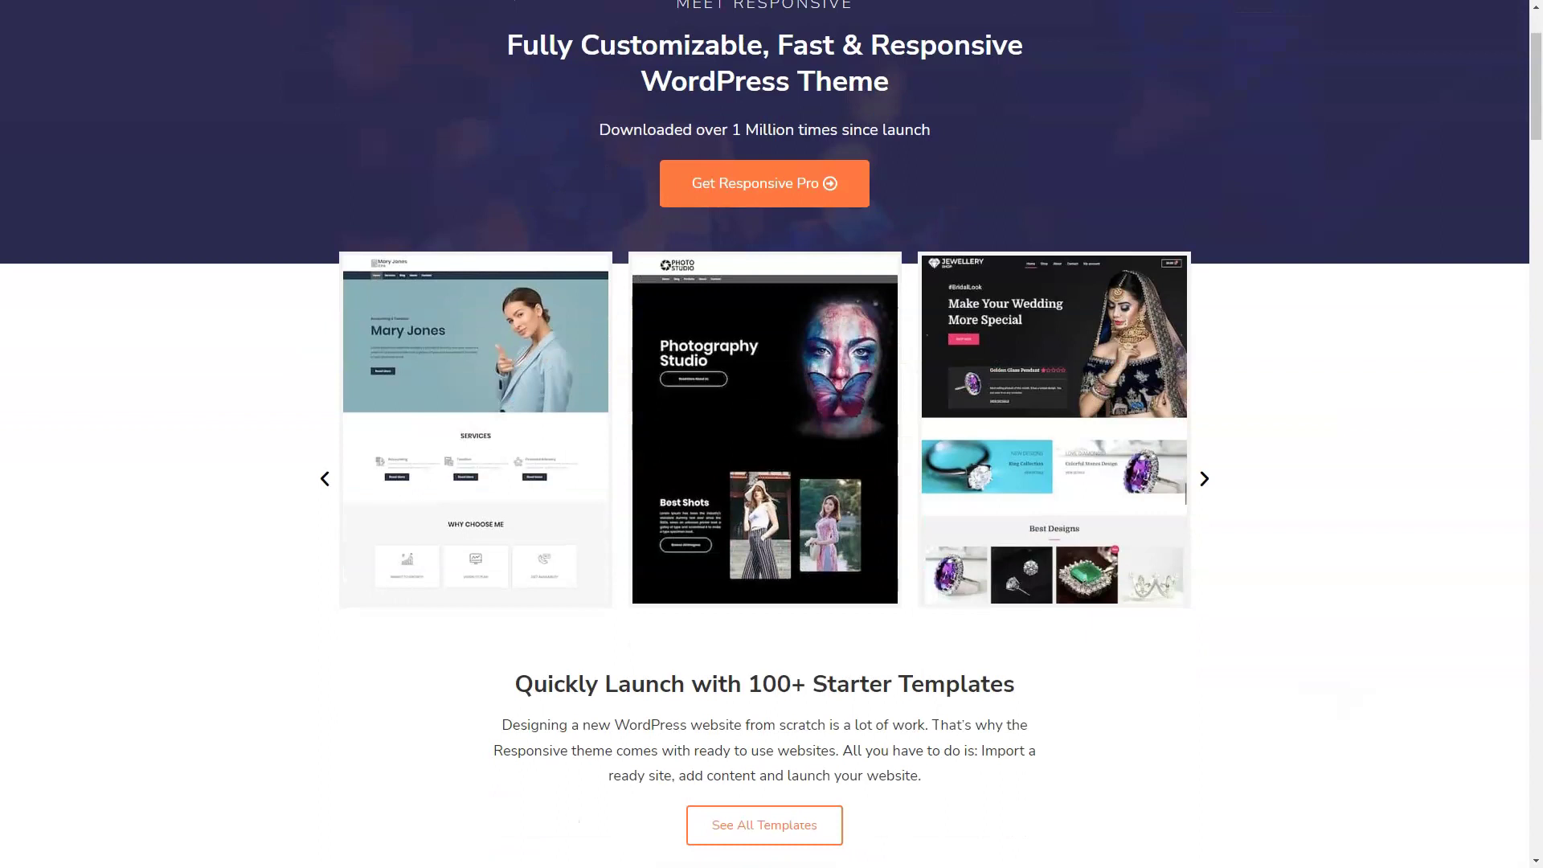
scroll(771, 434, "down", 1)
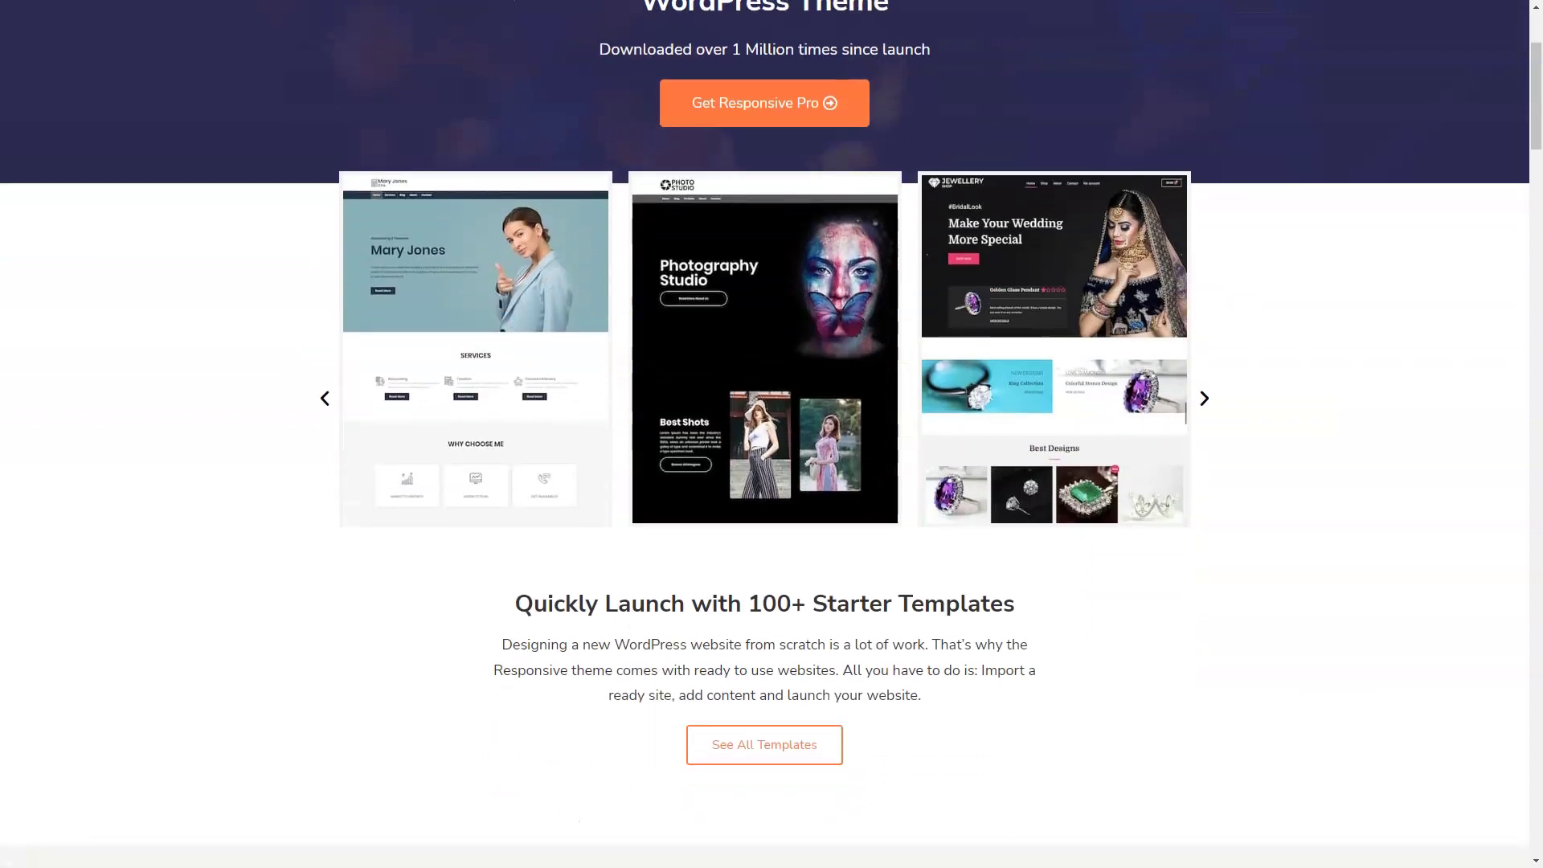
scroll(772, 434, "down", 1)
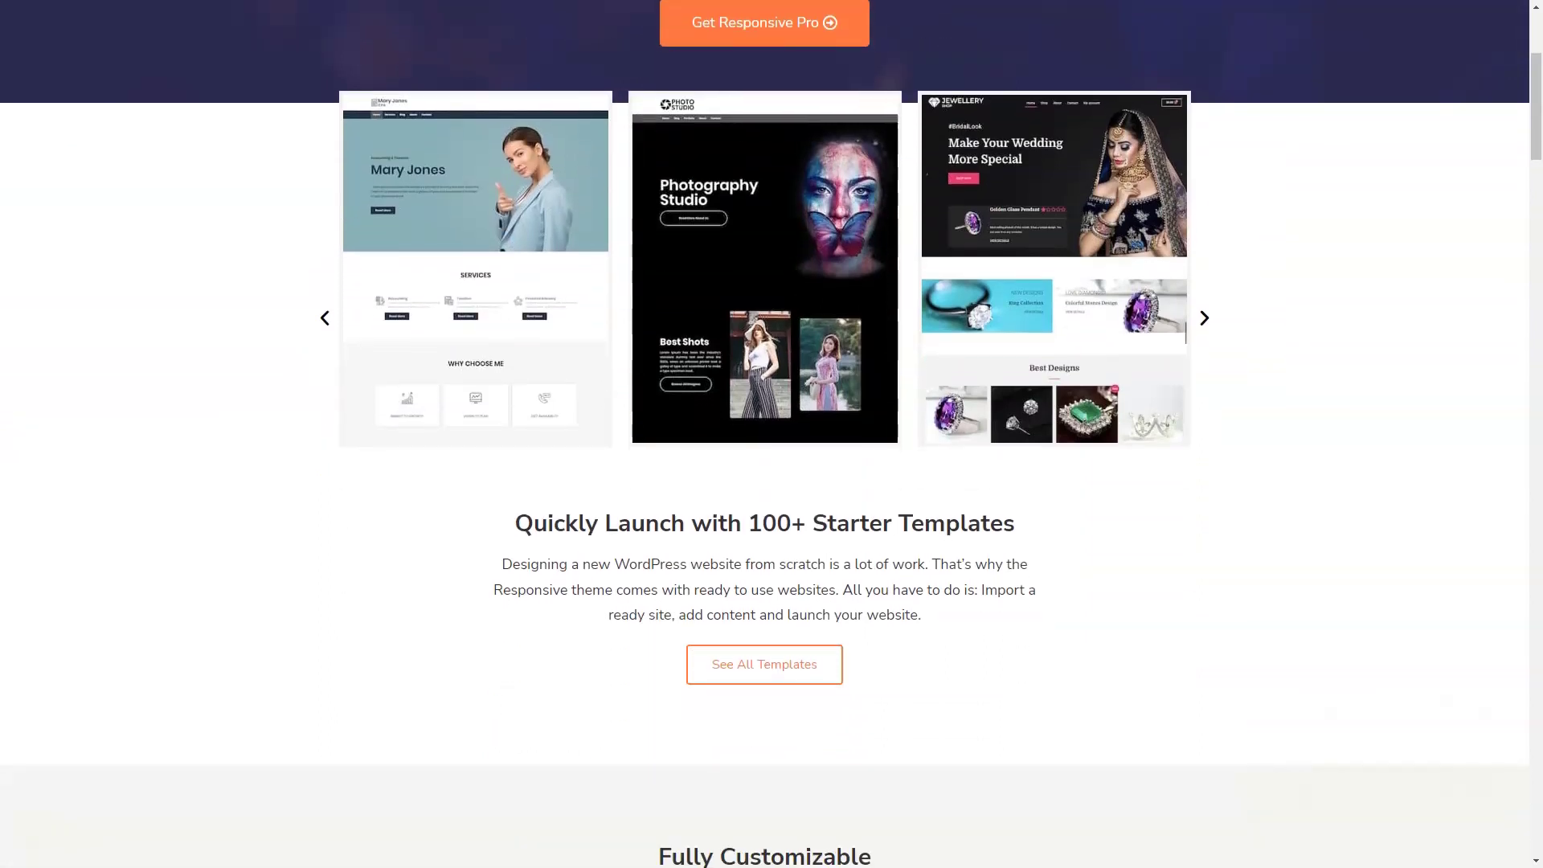
scroll(772, 434, "down", 1)
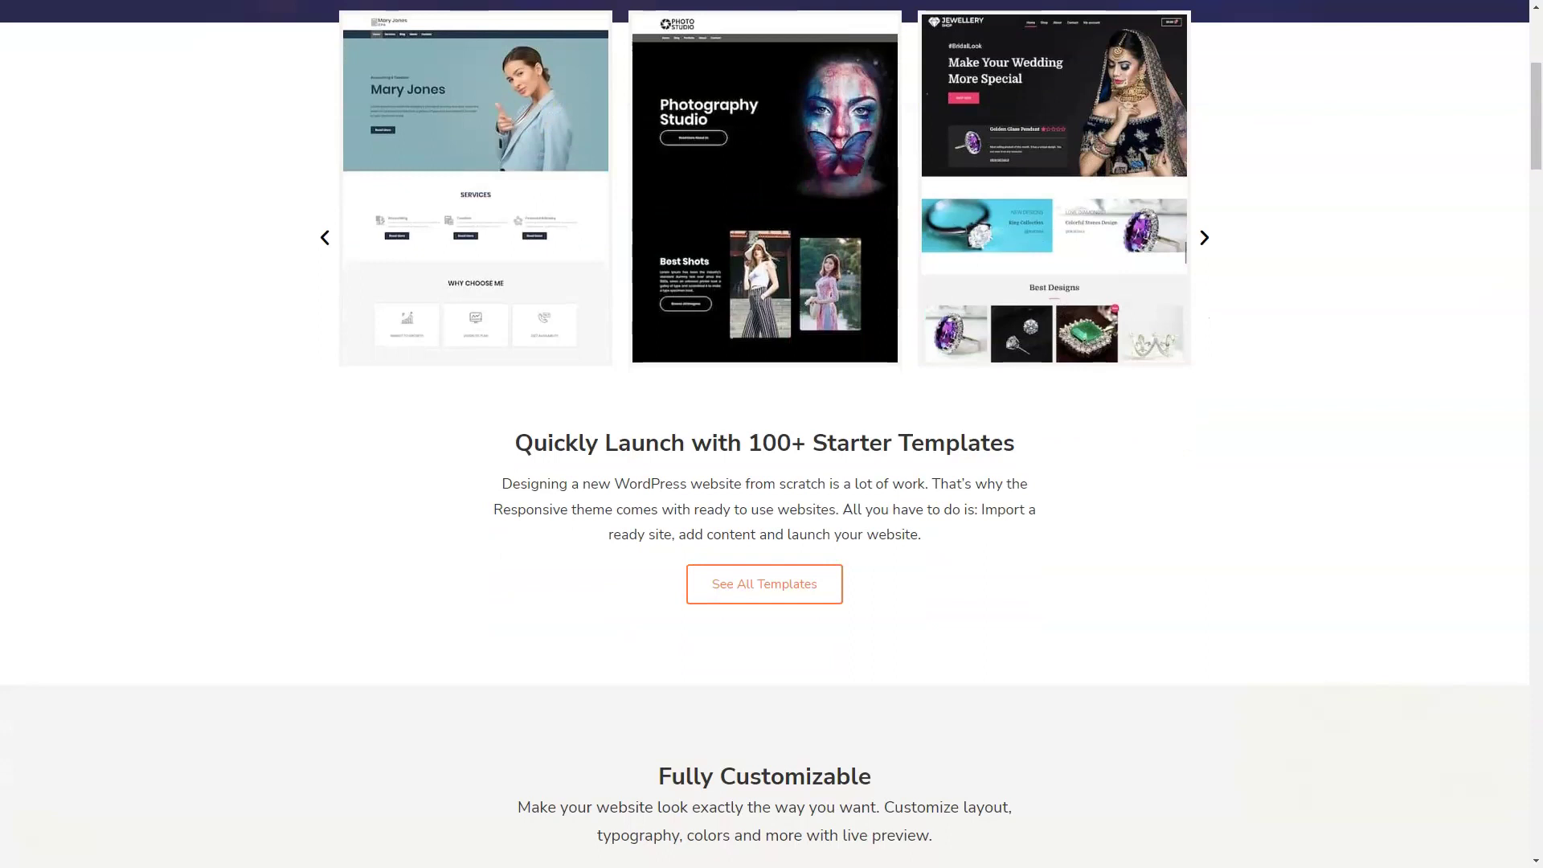
scroll(771, 434, "down", 1)
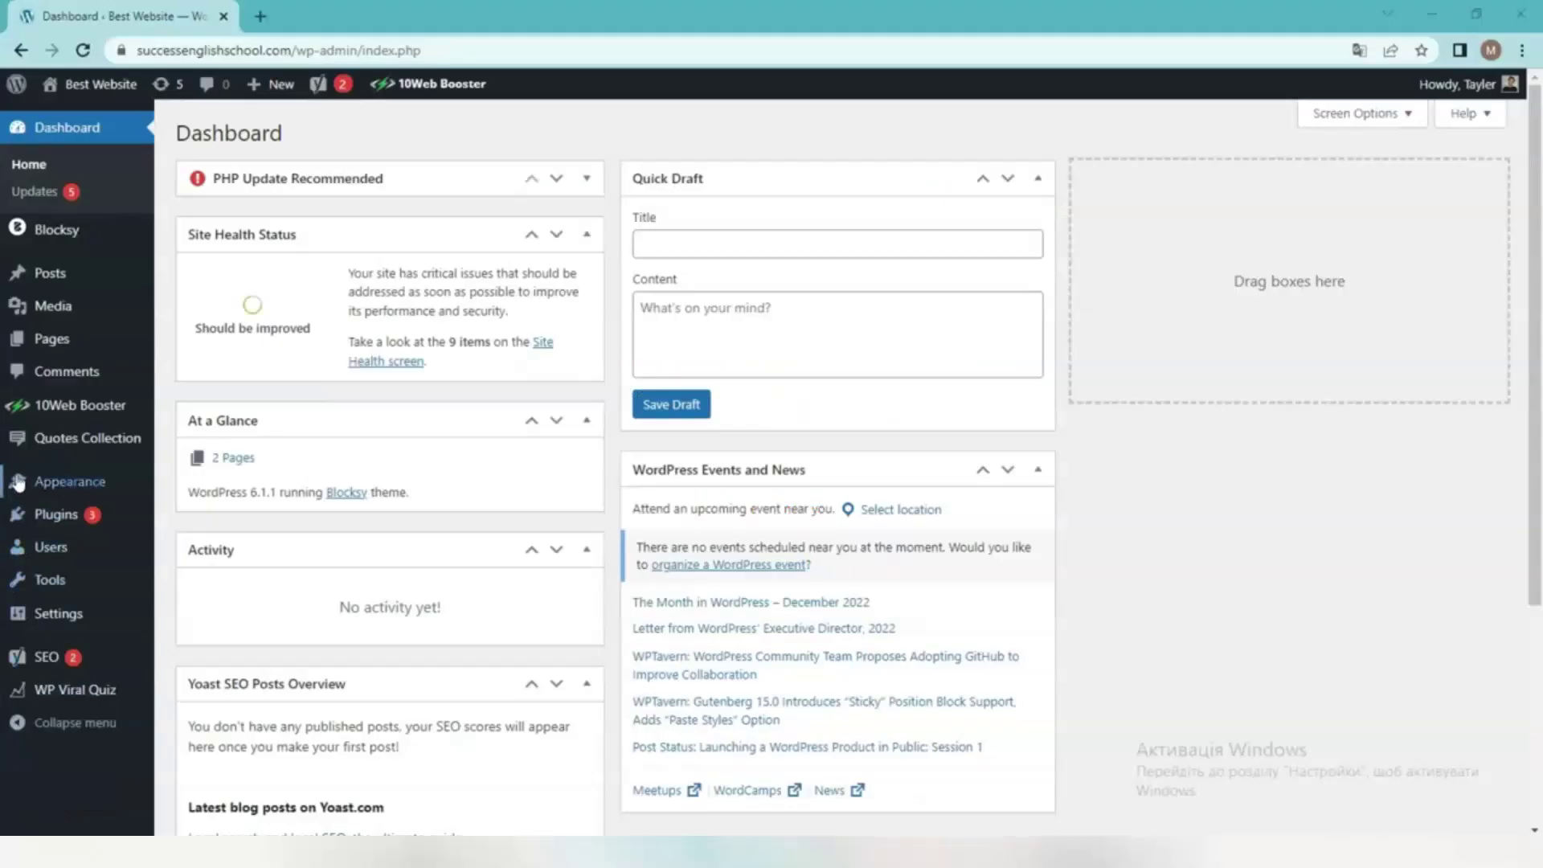
mouse_move(70, 480)
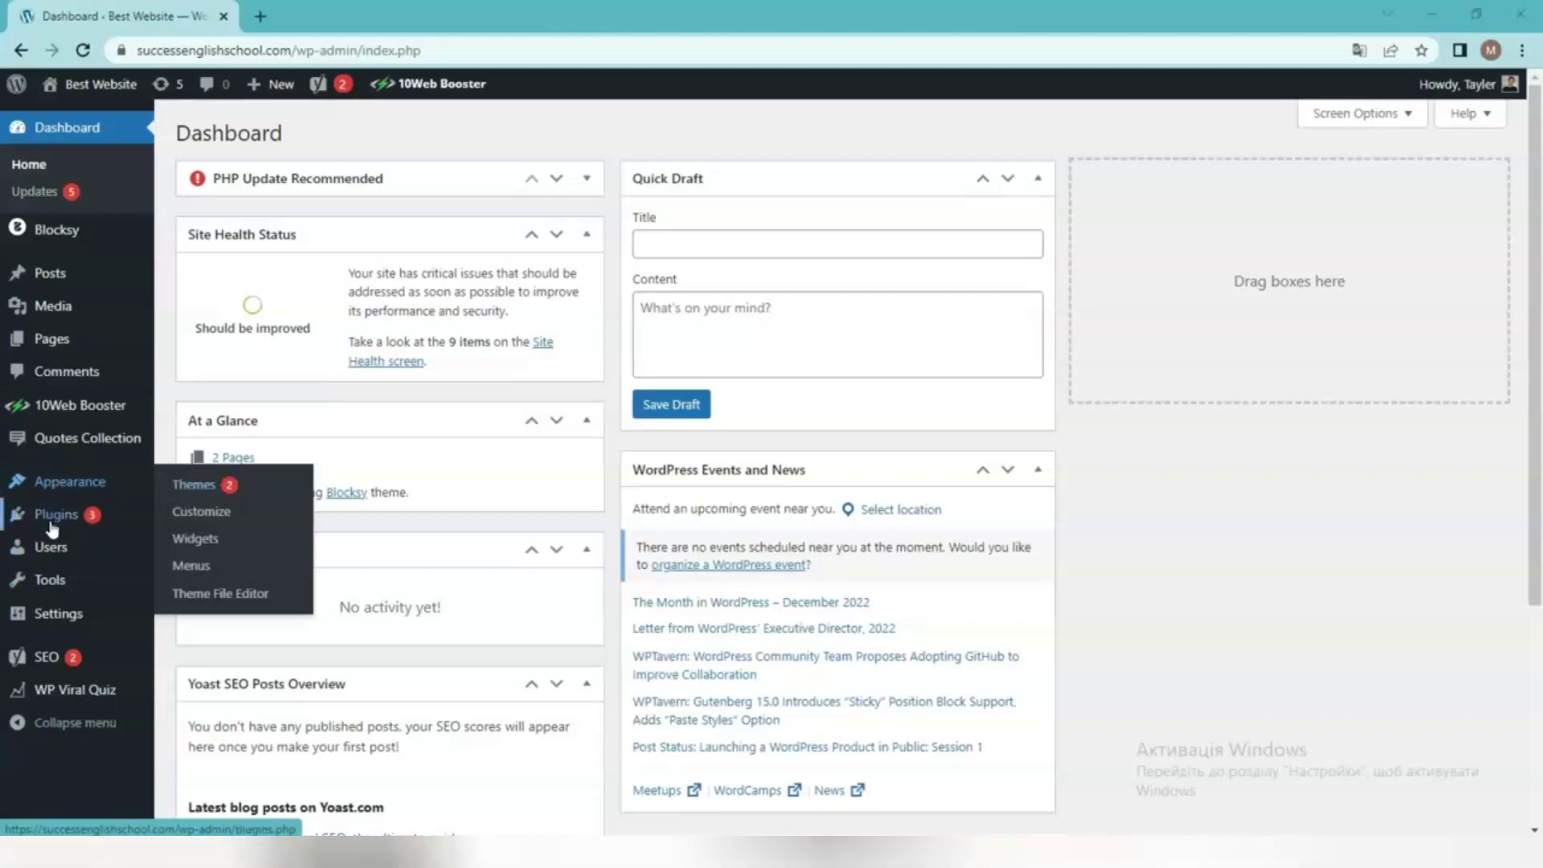
- Search the Add New plugins page for 'Responsive Starter Templates'
mouse_move(51, 522)
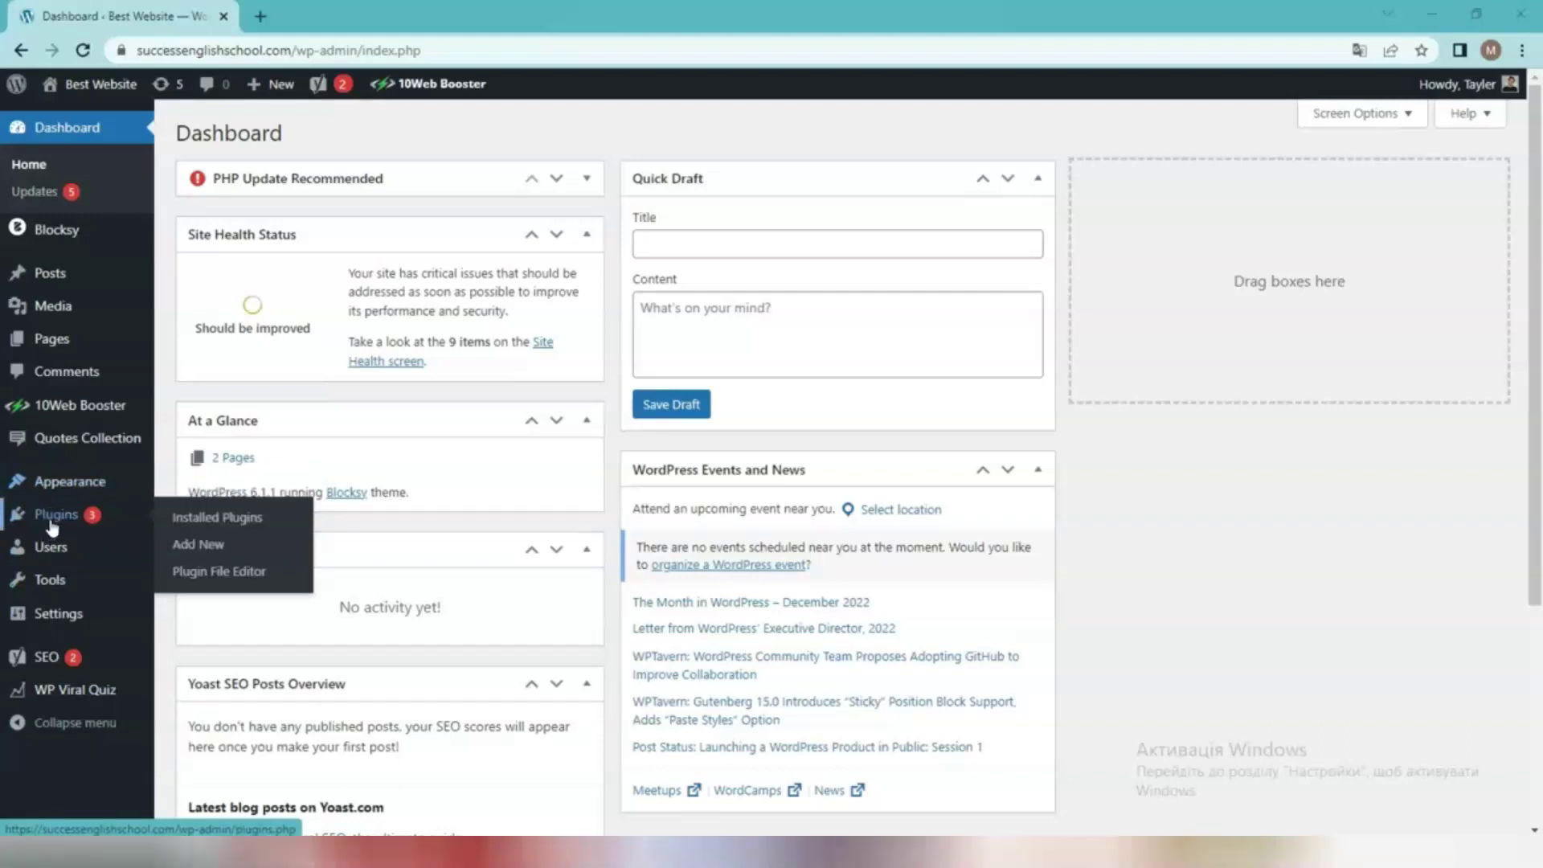
left_click(202, 553)
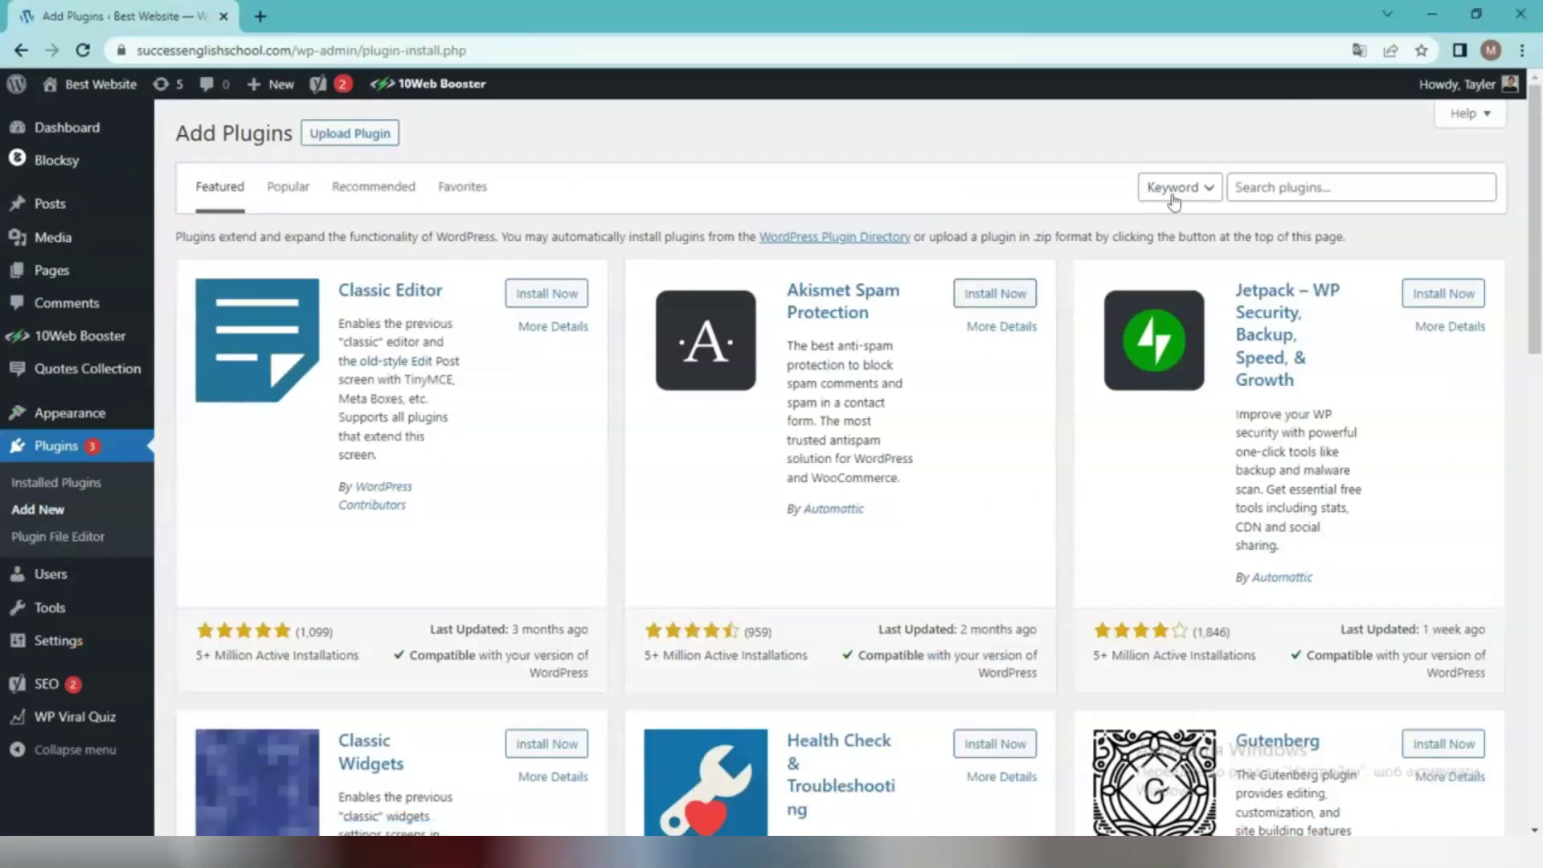
left_click(1289, 184)
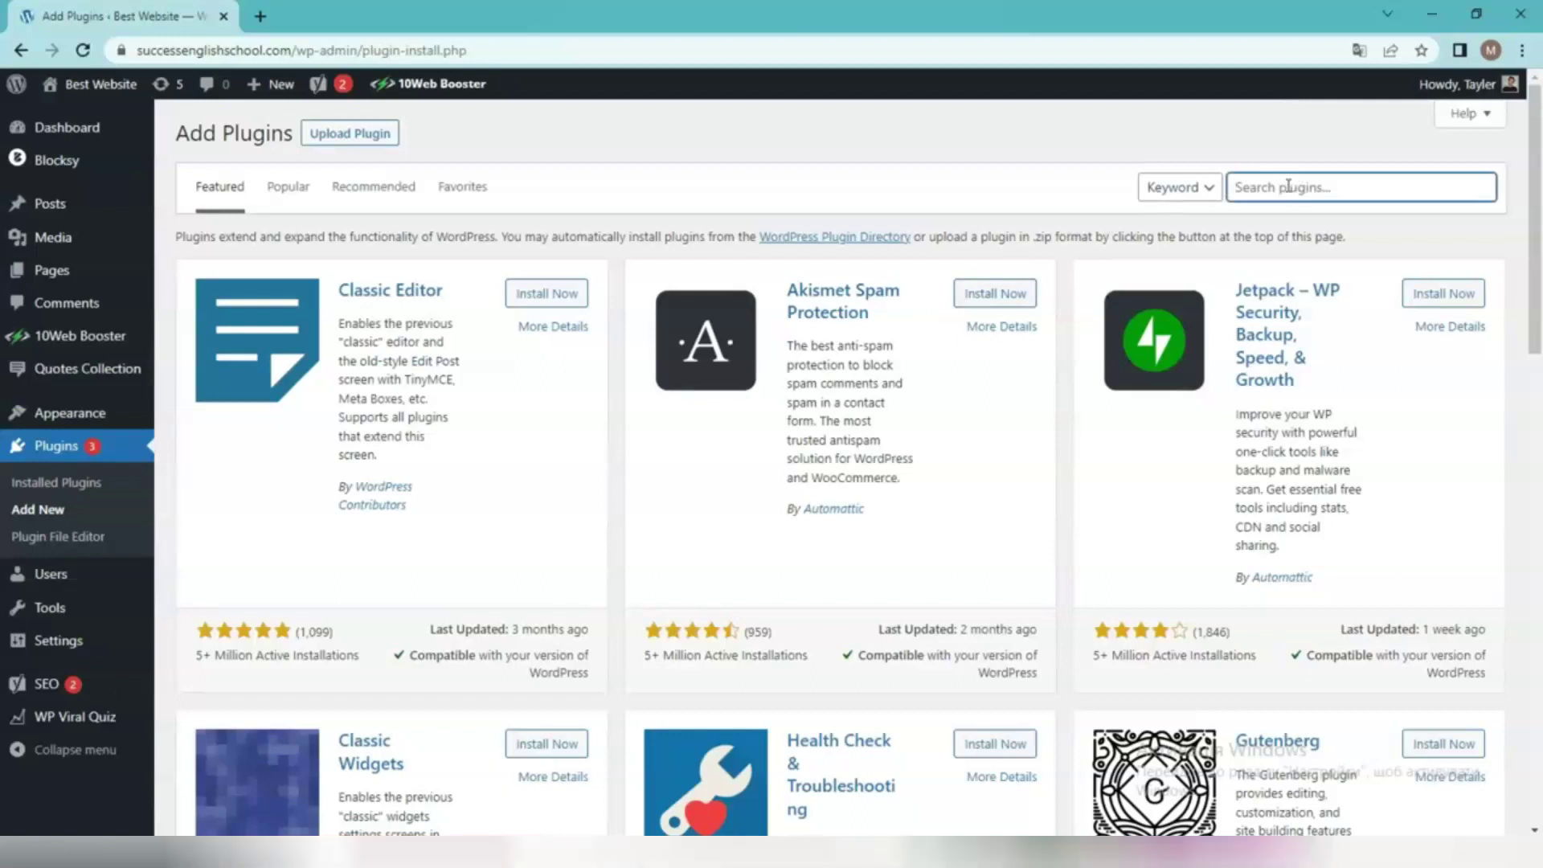
type("Responsive Starter Templates")
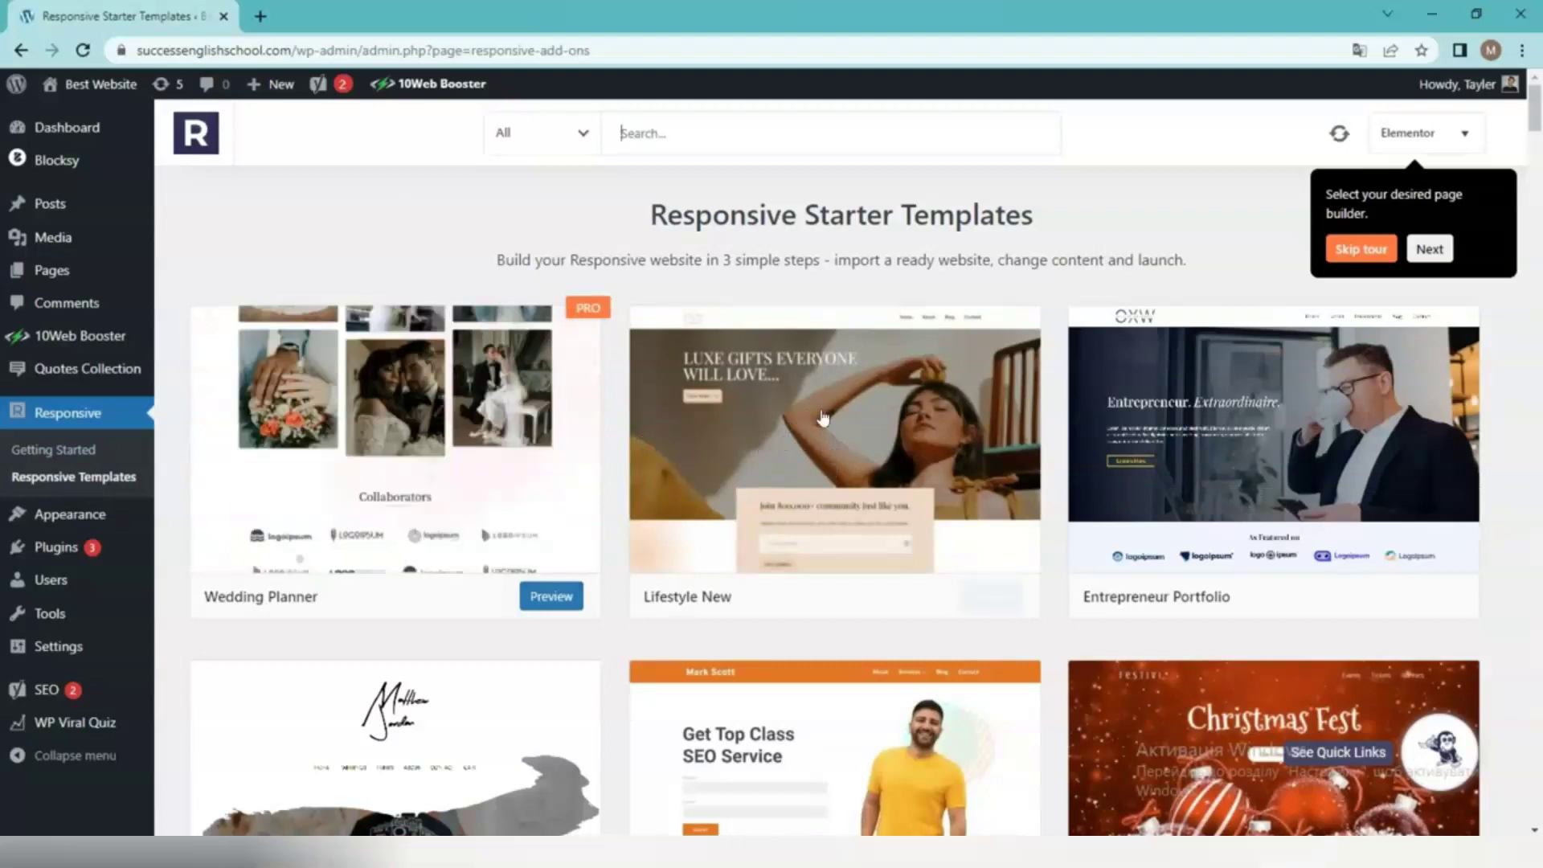
mouse_move(932, 431)
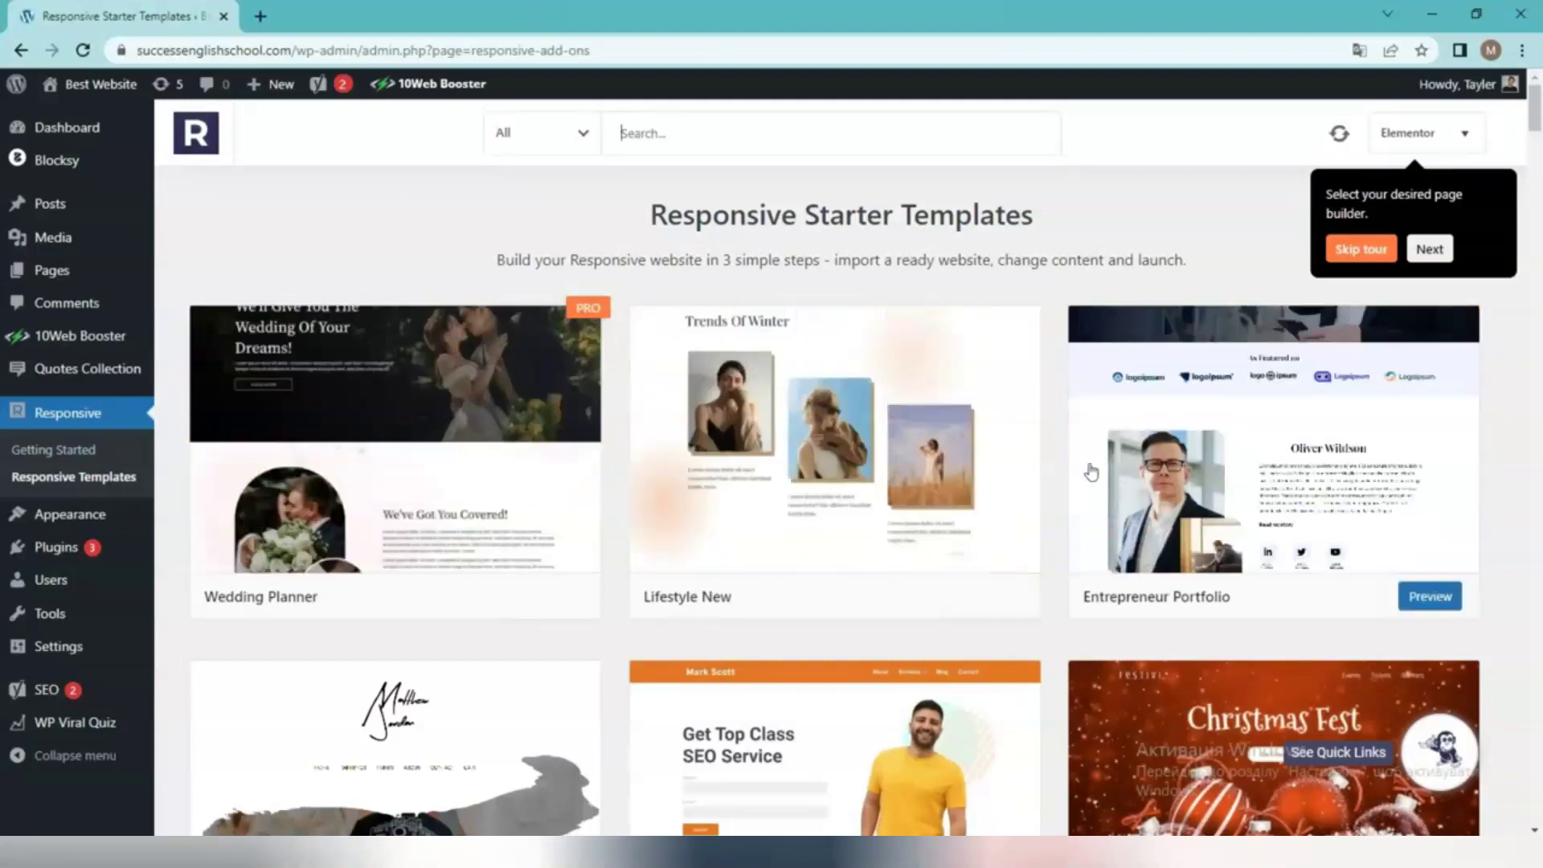
scroll(1084, 477, "down", 2)
scroll(1084, 478, "down", 1)
scroll(1084, 477, "down", 2)
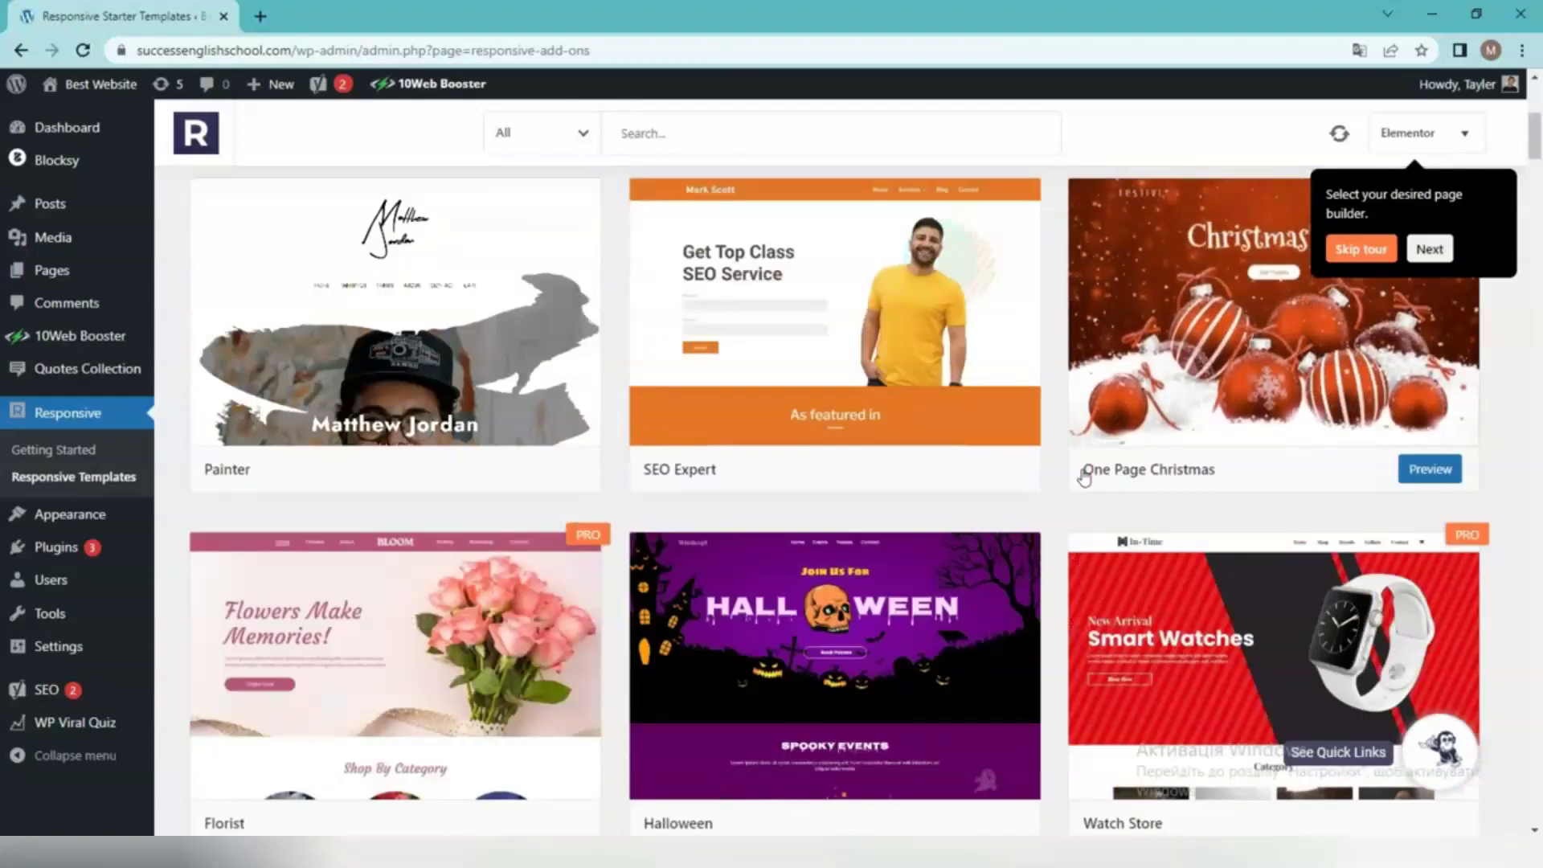
scroll(1084, 478, "down", 8)
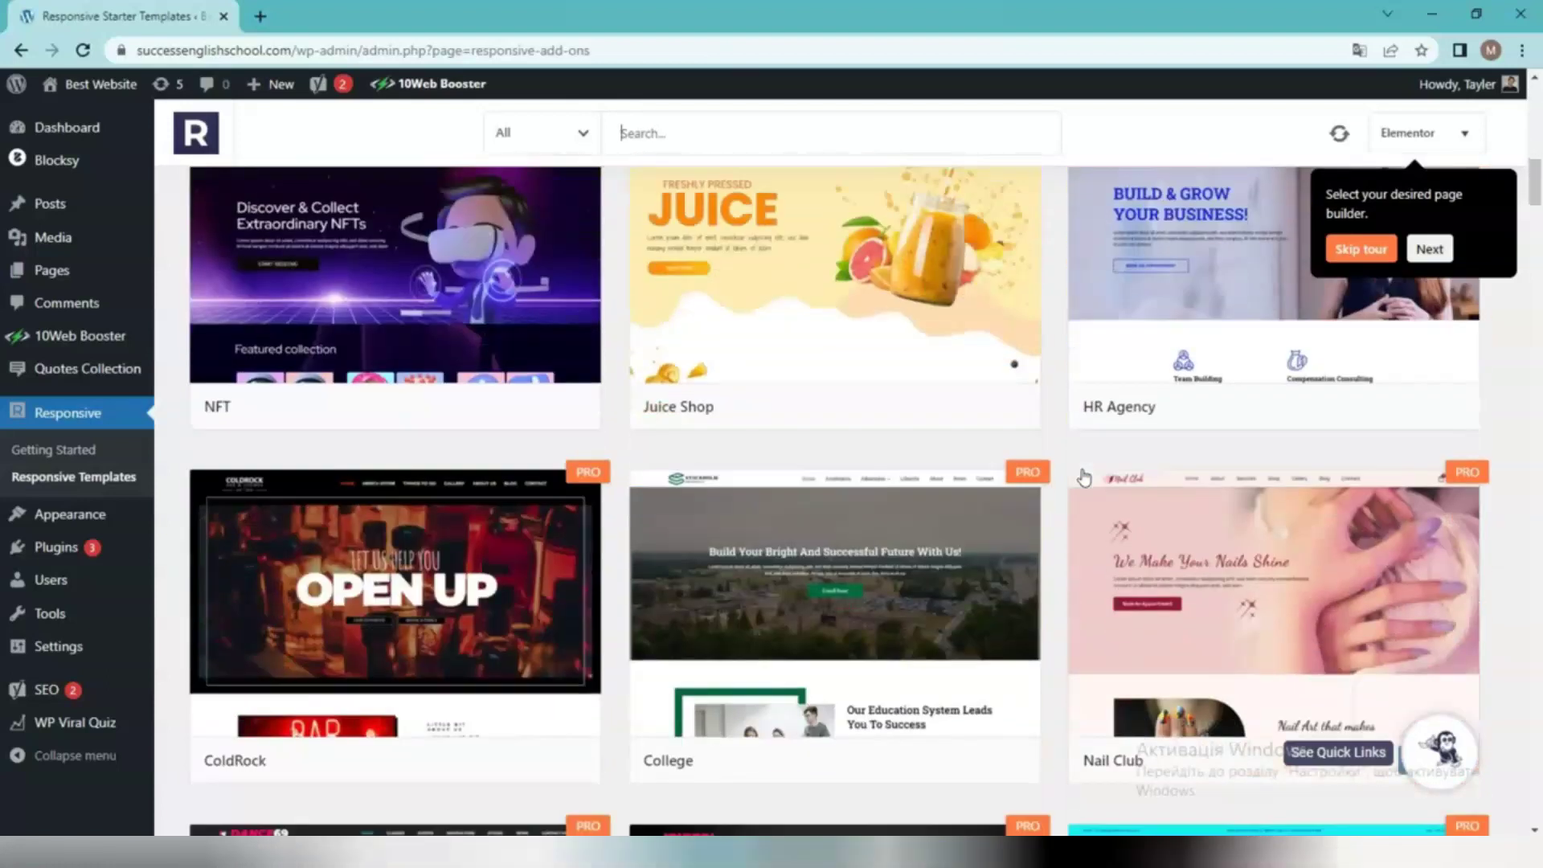
scroll(1084, 478, "down", 5)
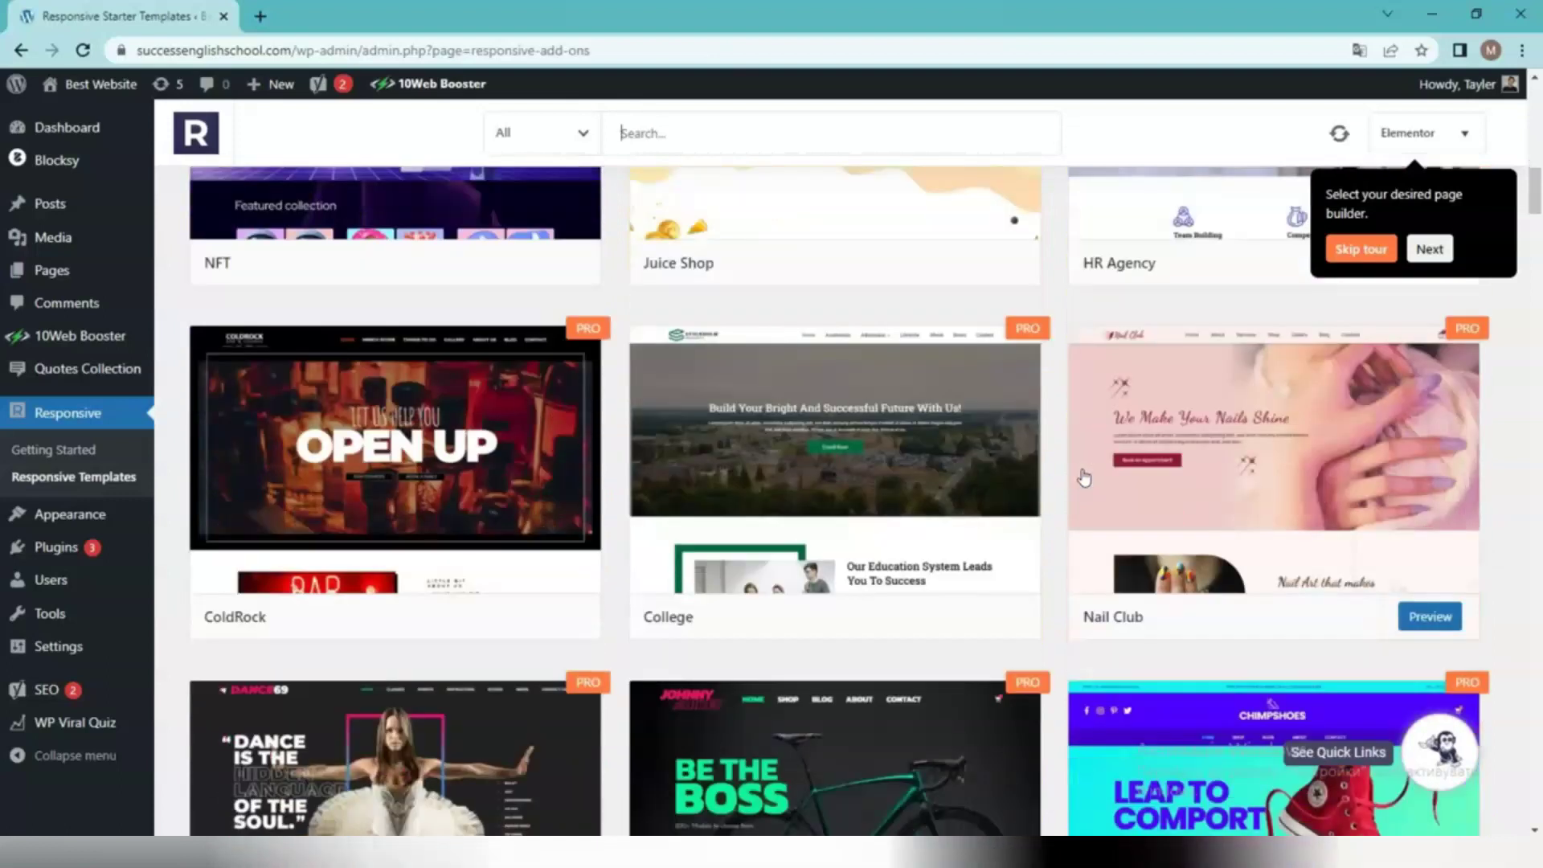
scroll(1085, 477, "down", 3)
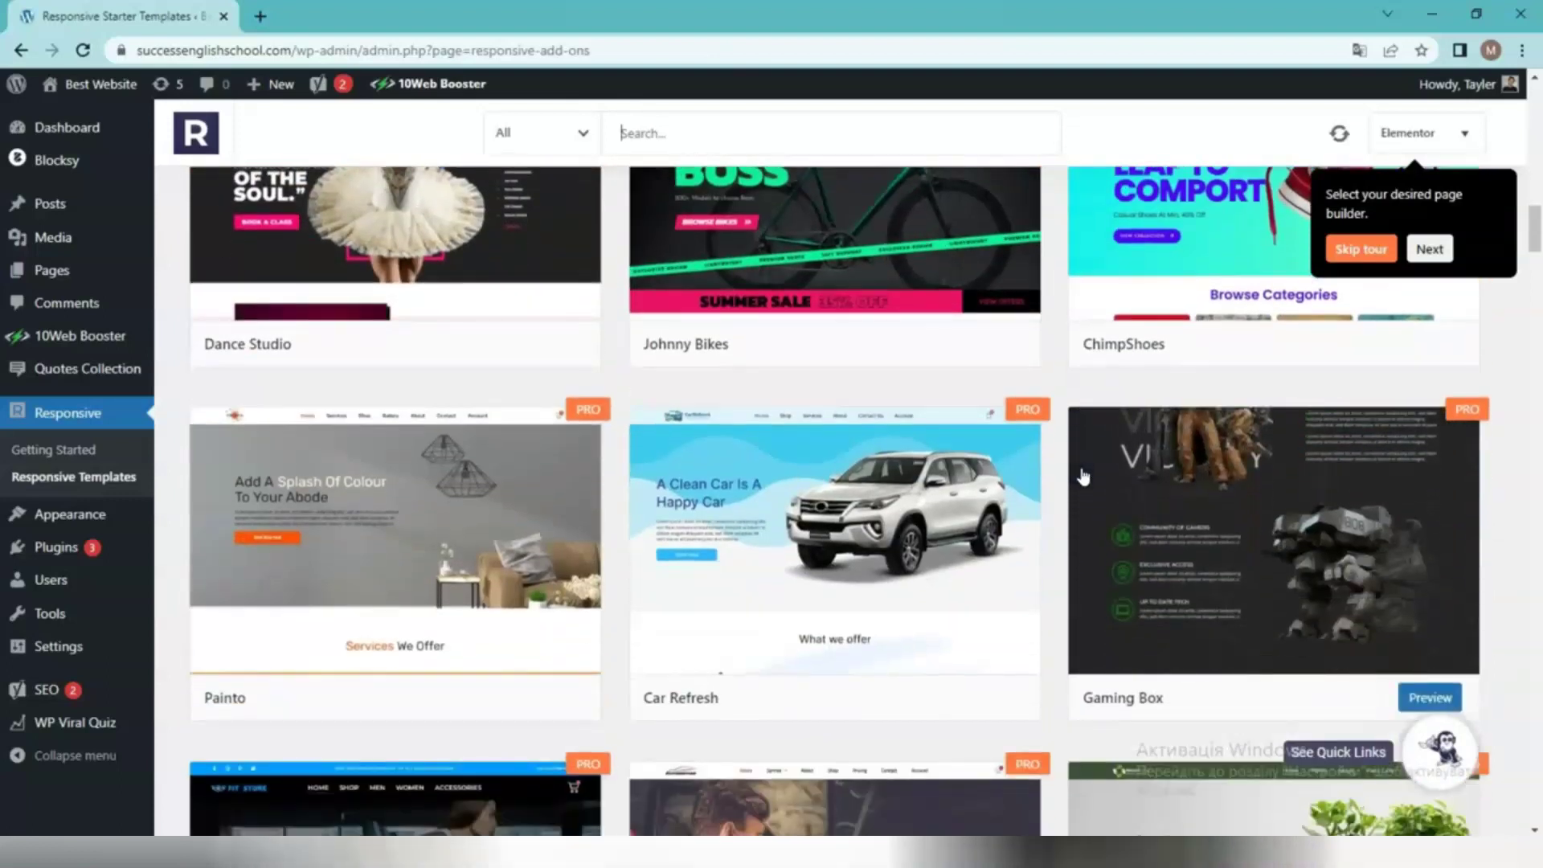
scroll(1084, 477, "down", 5)
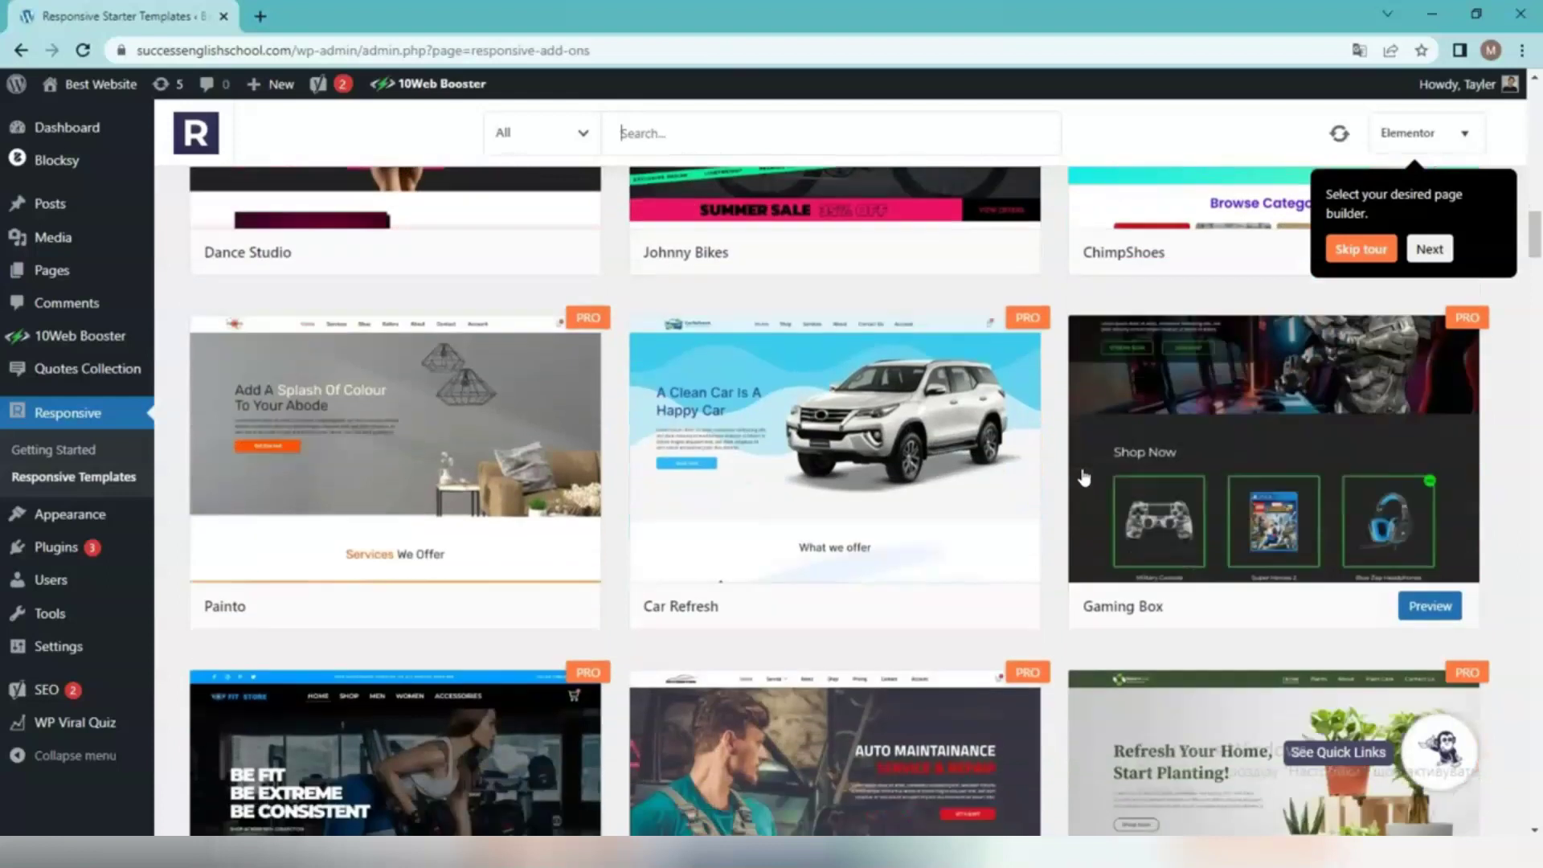
scroll(1085, 477, "down", 3)
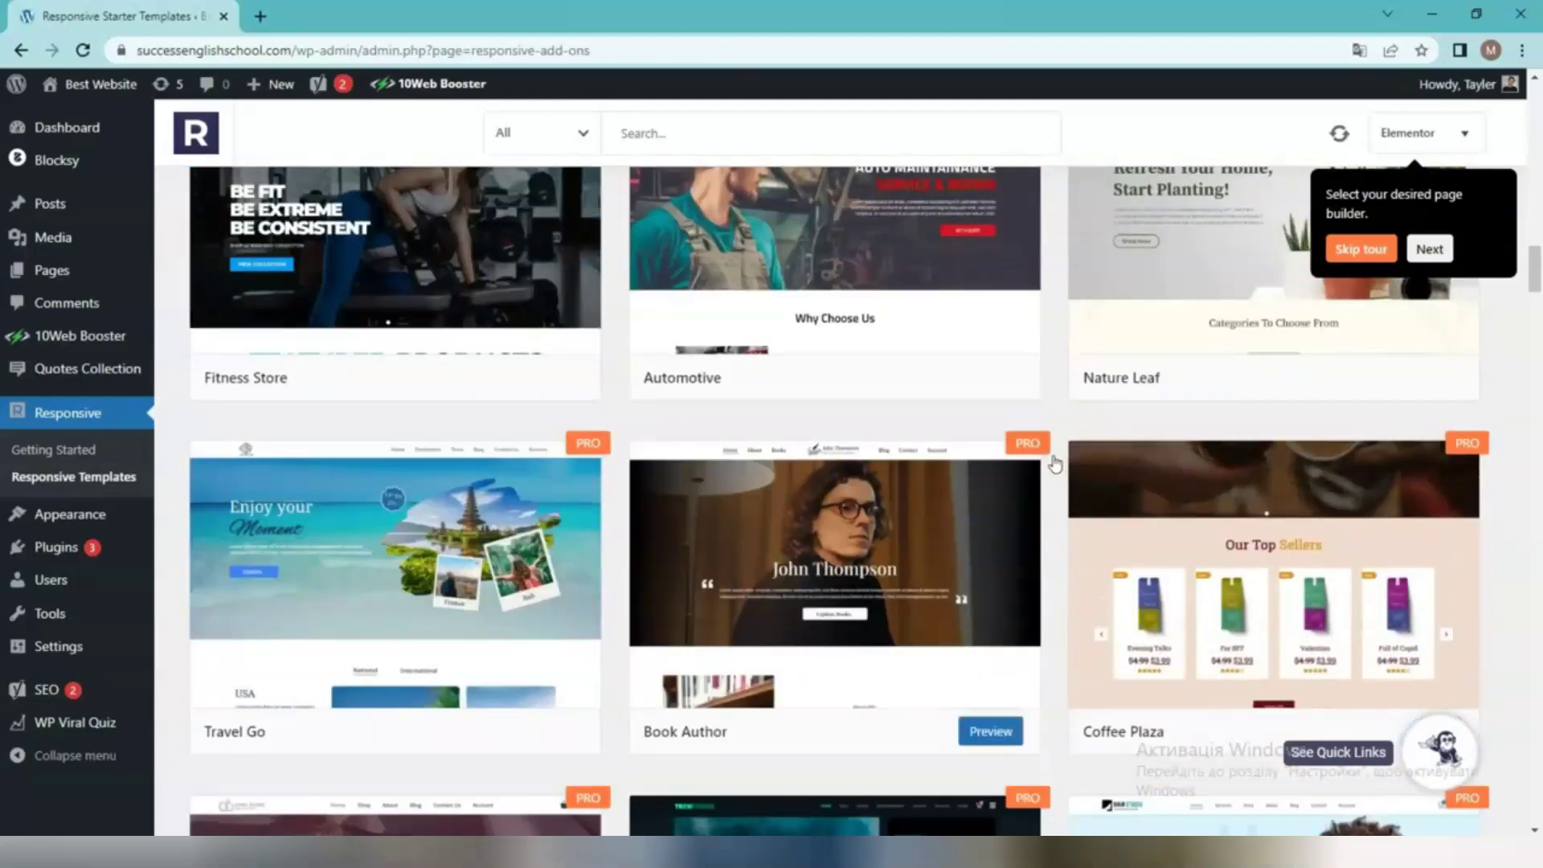
scroll(1054, 464, "down", 5)
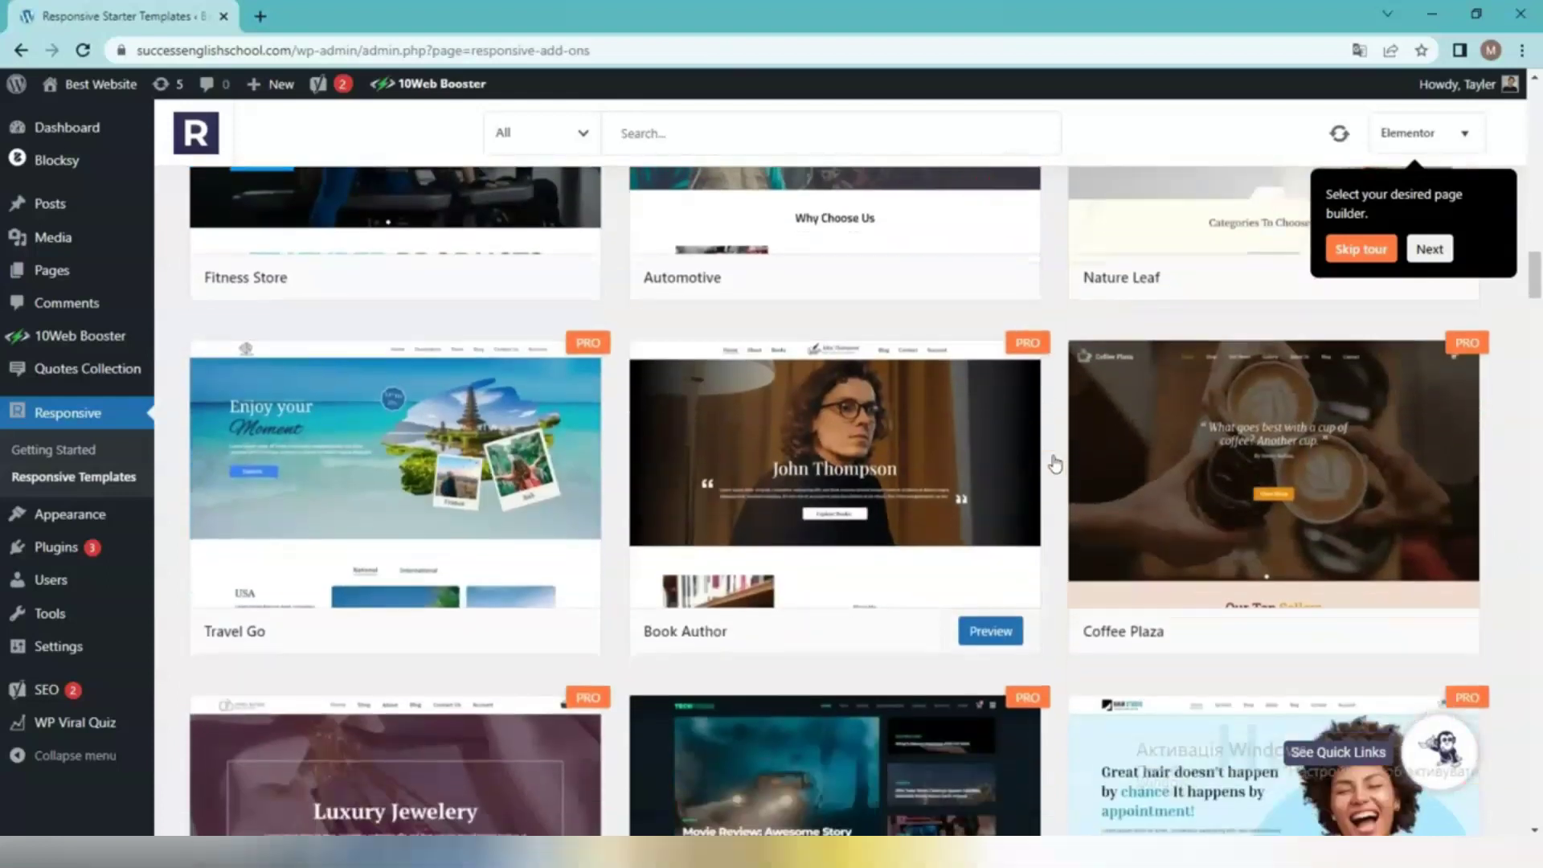
scroll(1055, 465, "down", 3)
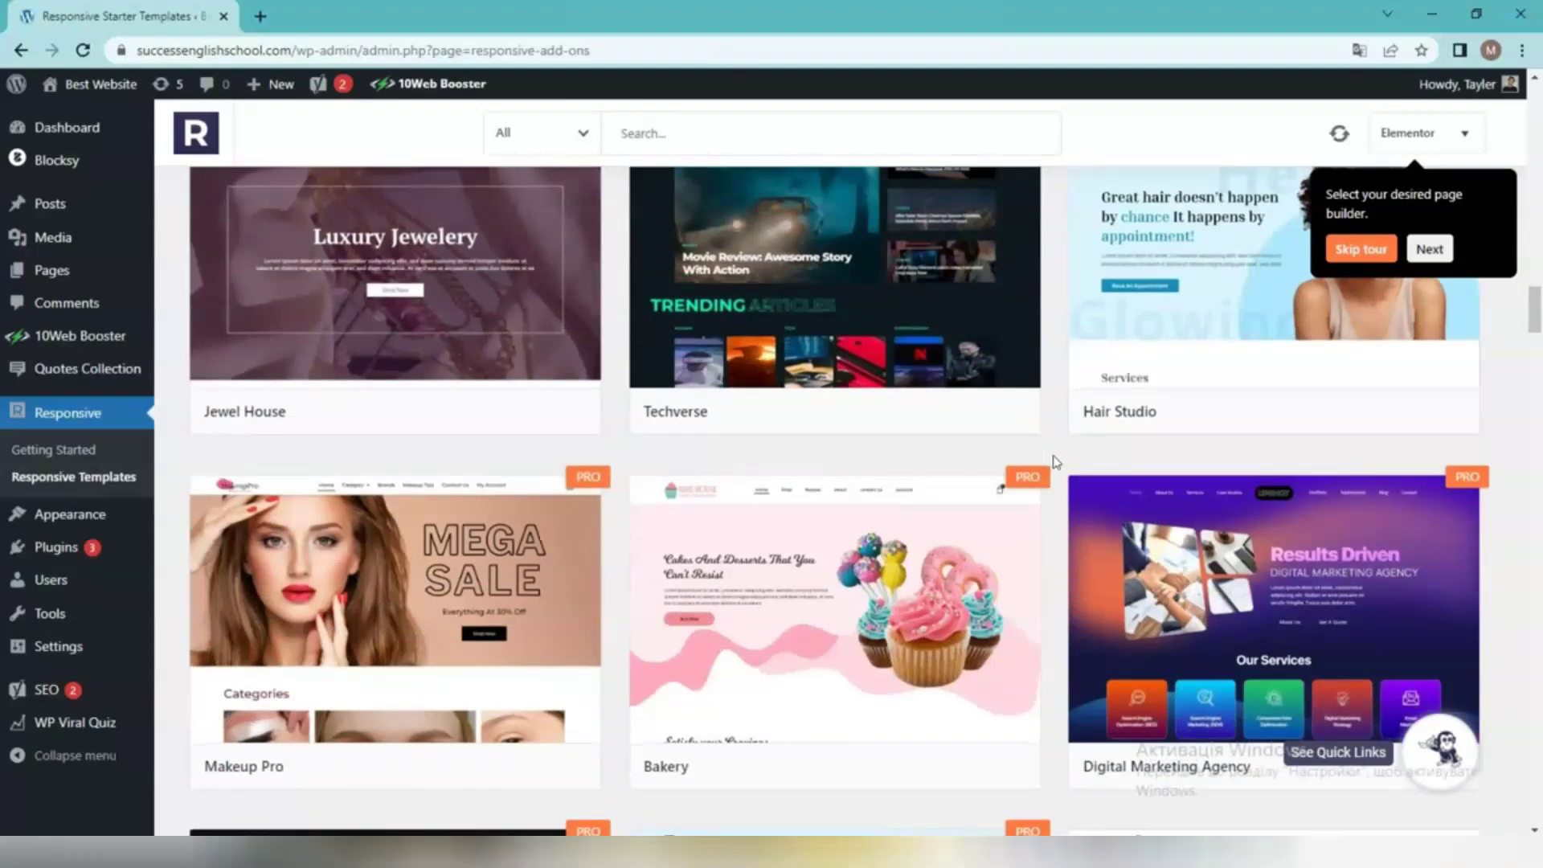
scroll(1055, 462, "down", 10)
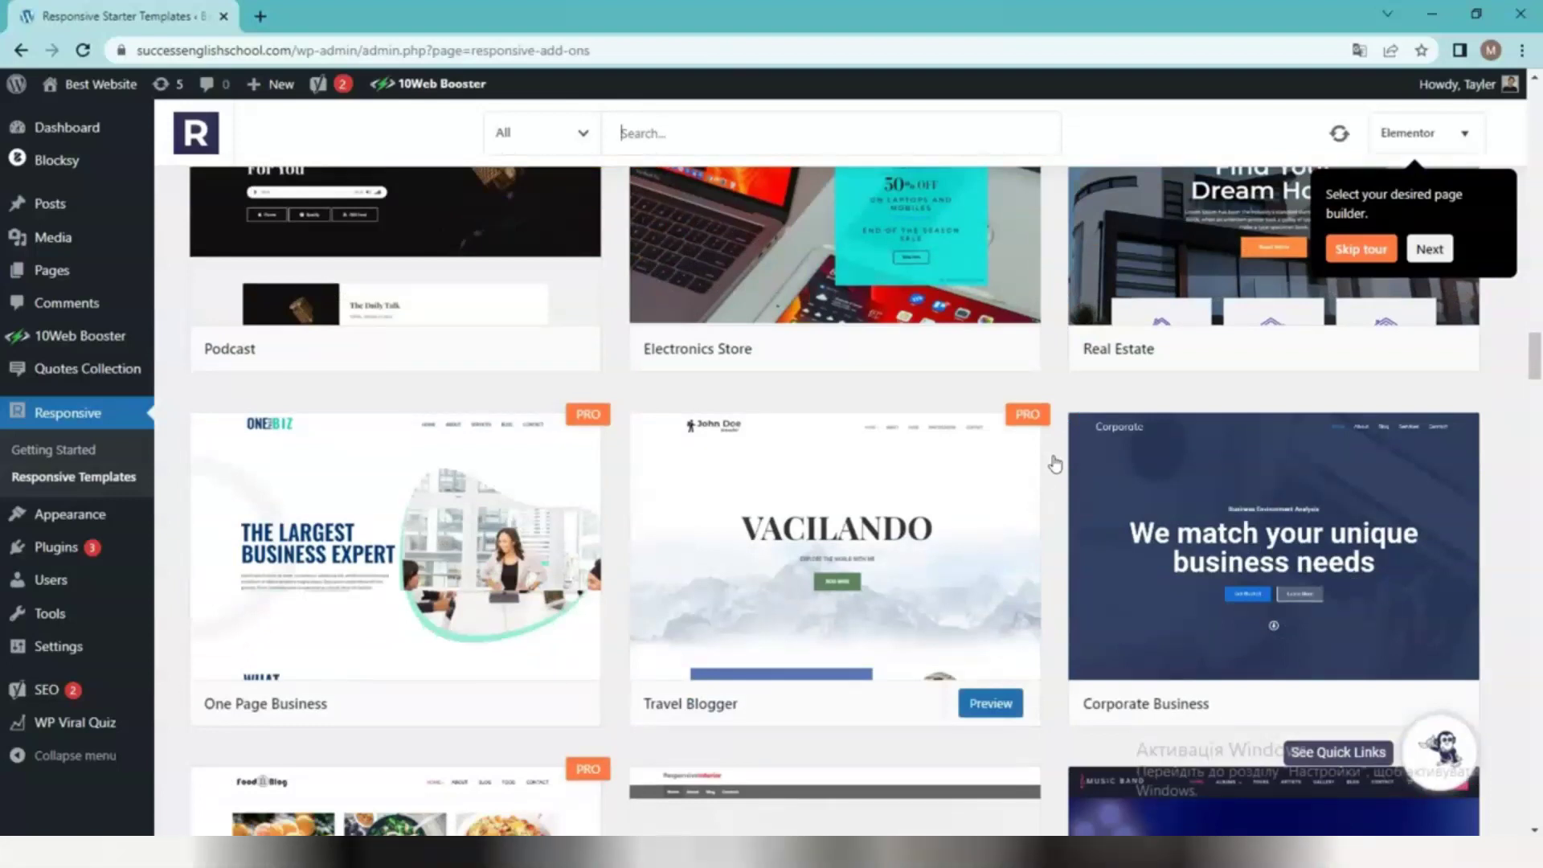
scroll(1055, 463, "down", 8)
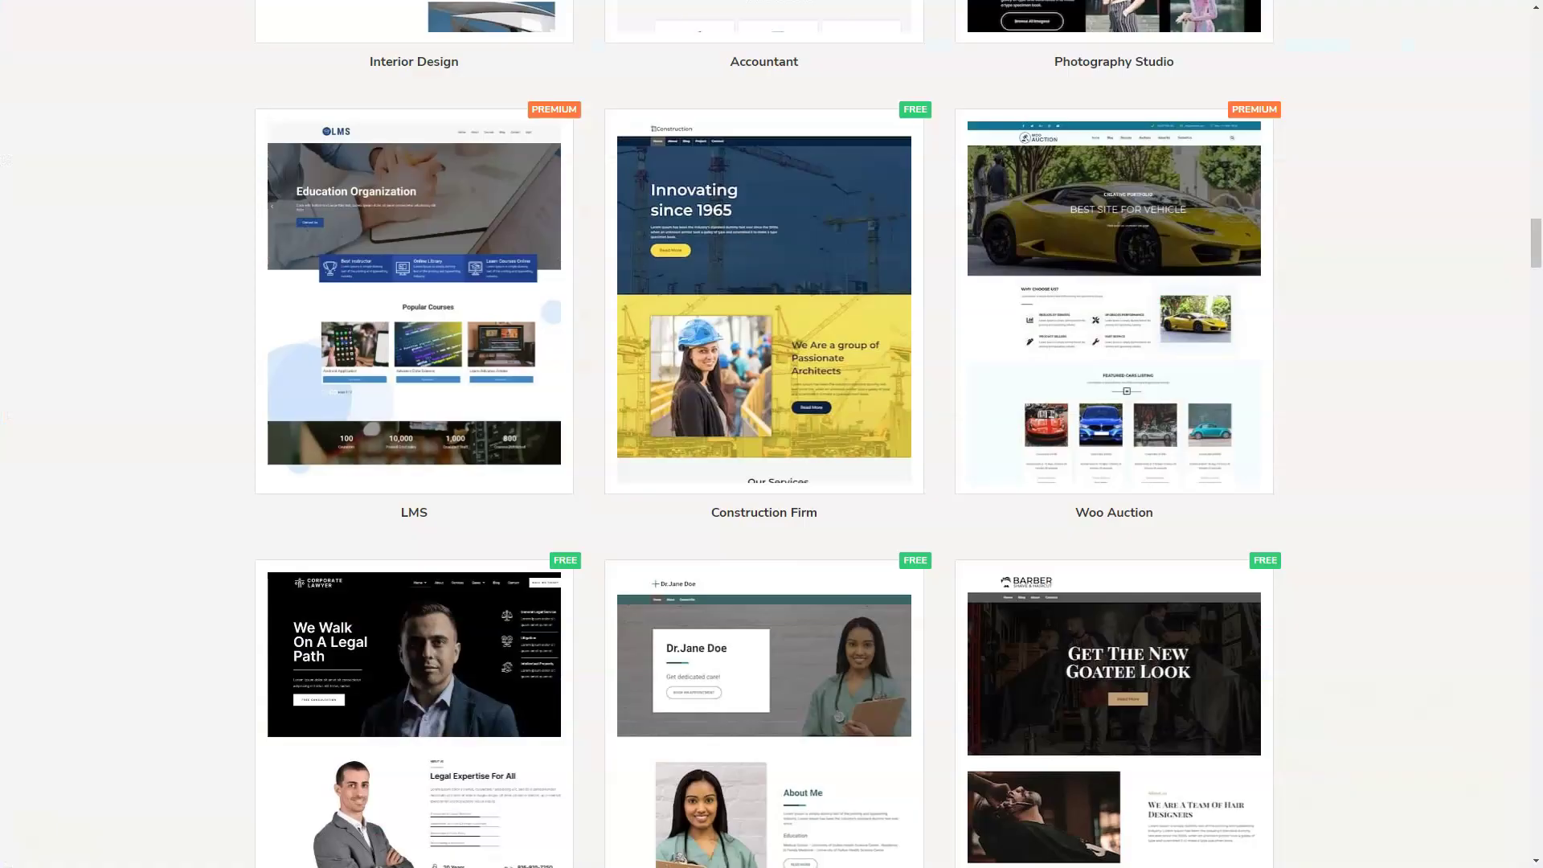
- Scroll down the page to view the imported Corporate Business template content
scroll(771, 434, "down", 1)
scroll(772, 434, "down", 1)
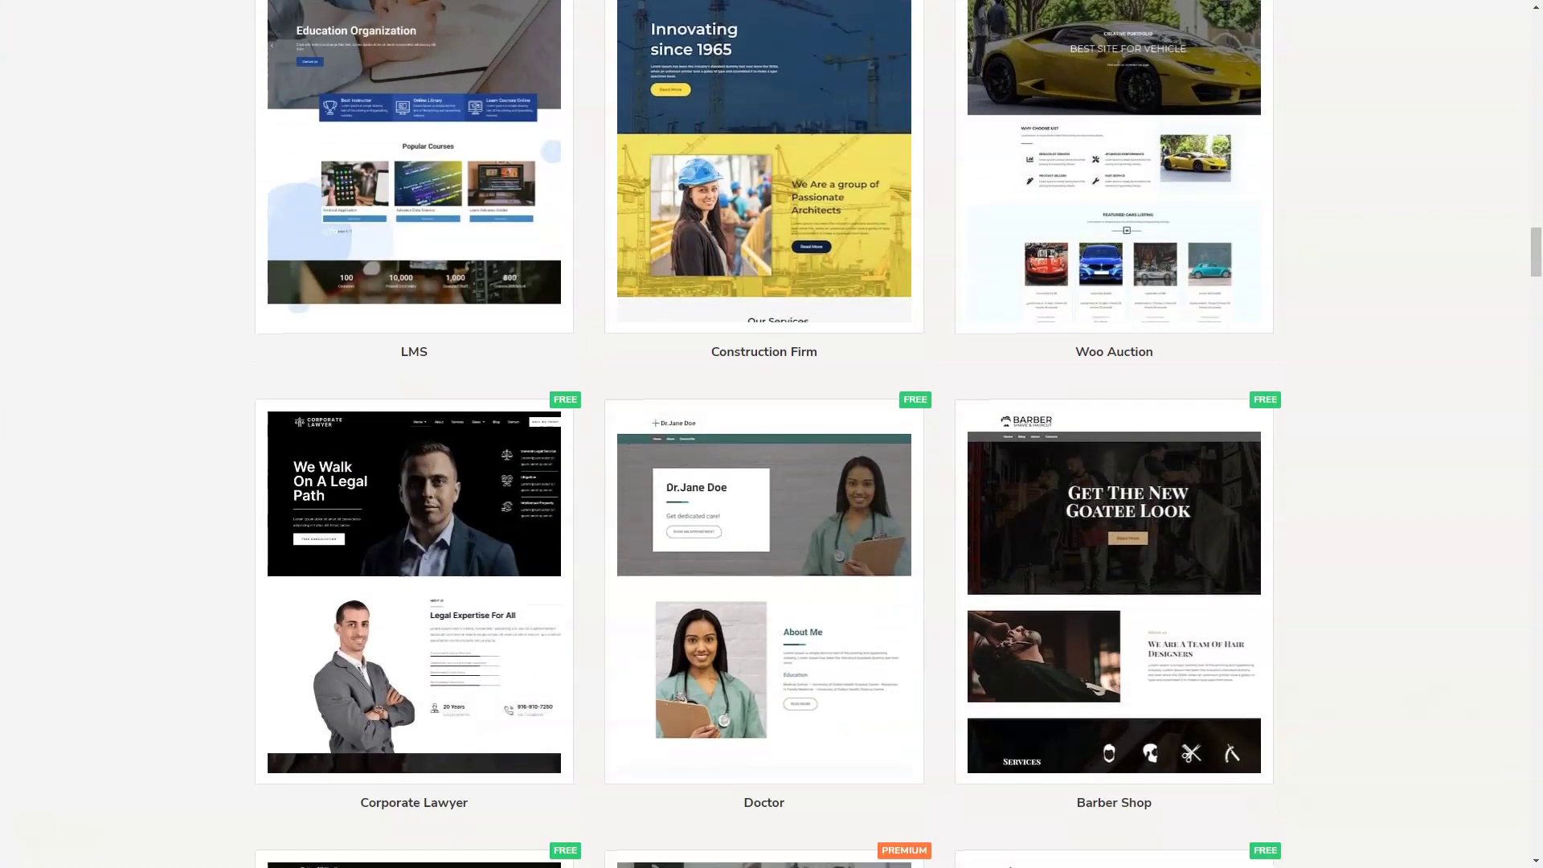
scroll(771, 434, "down", 1)
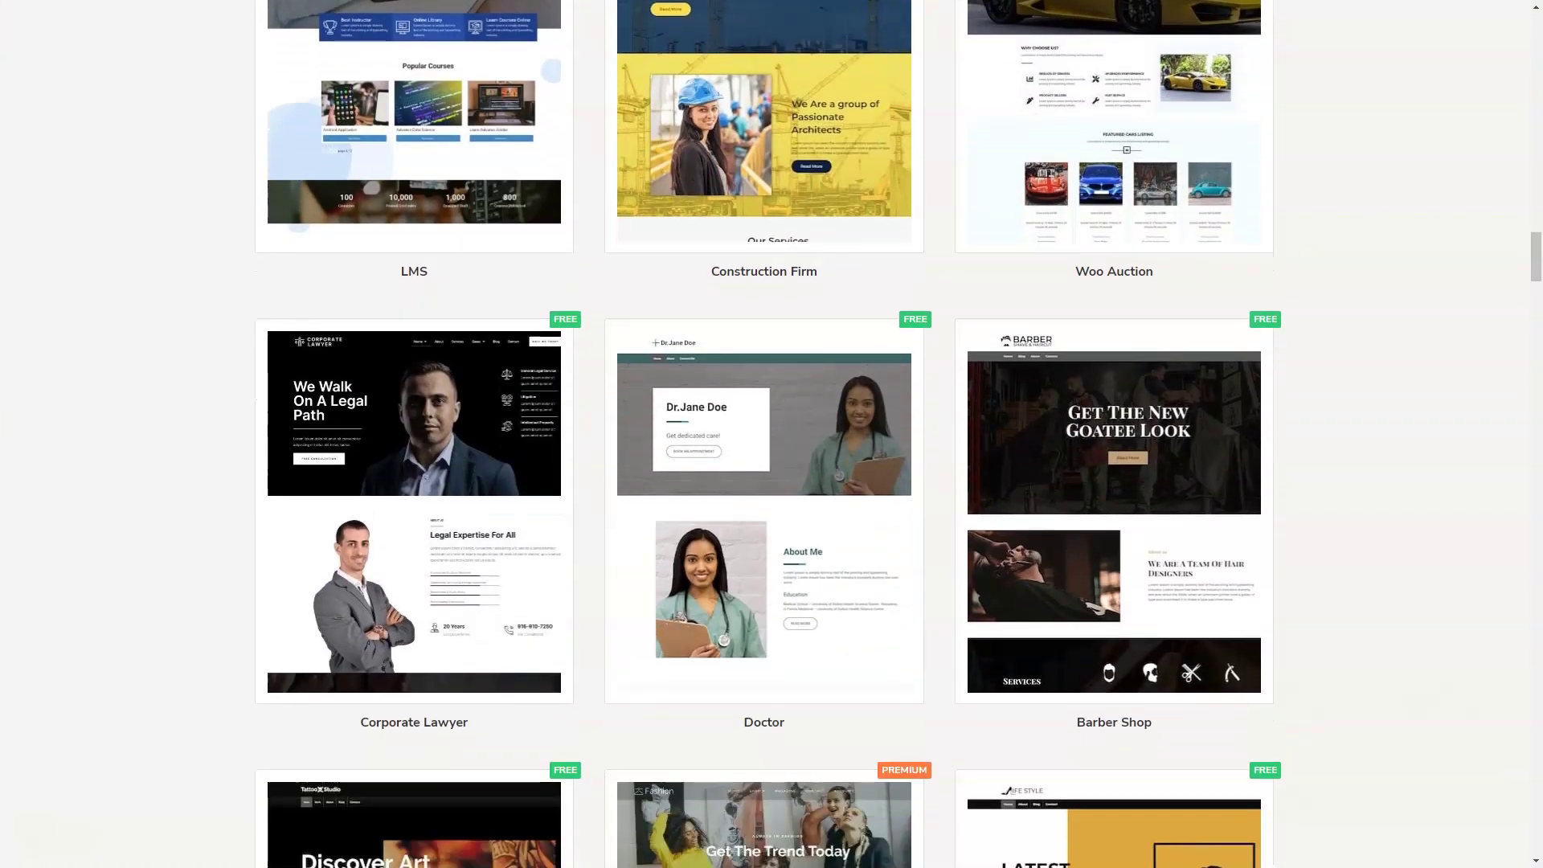
scroll(772, 434, "down", 1)
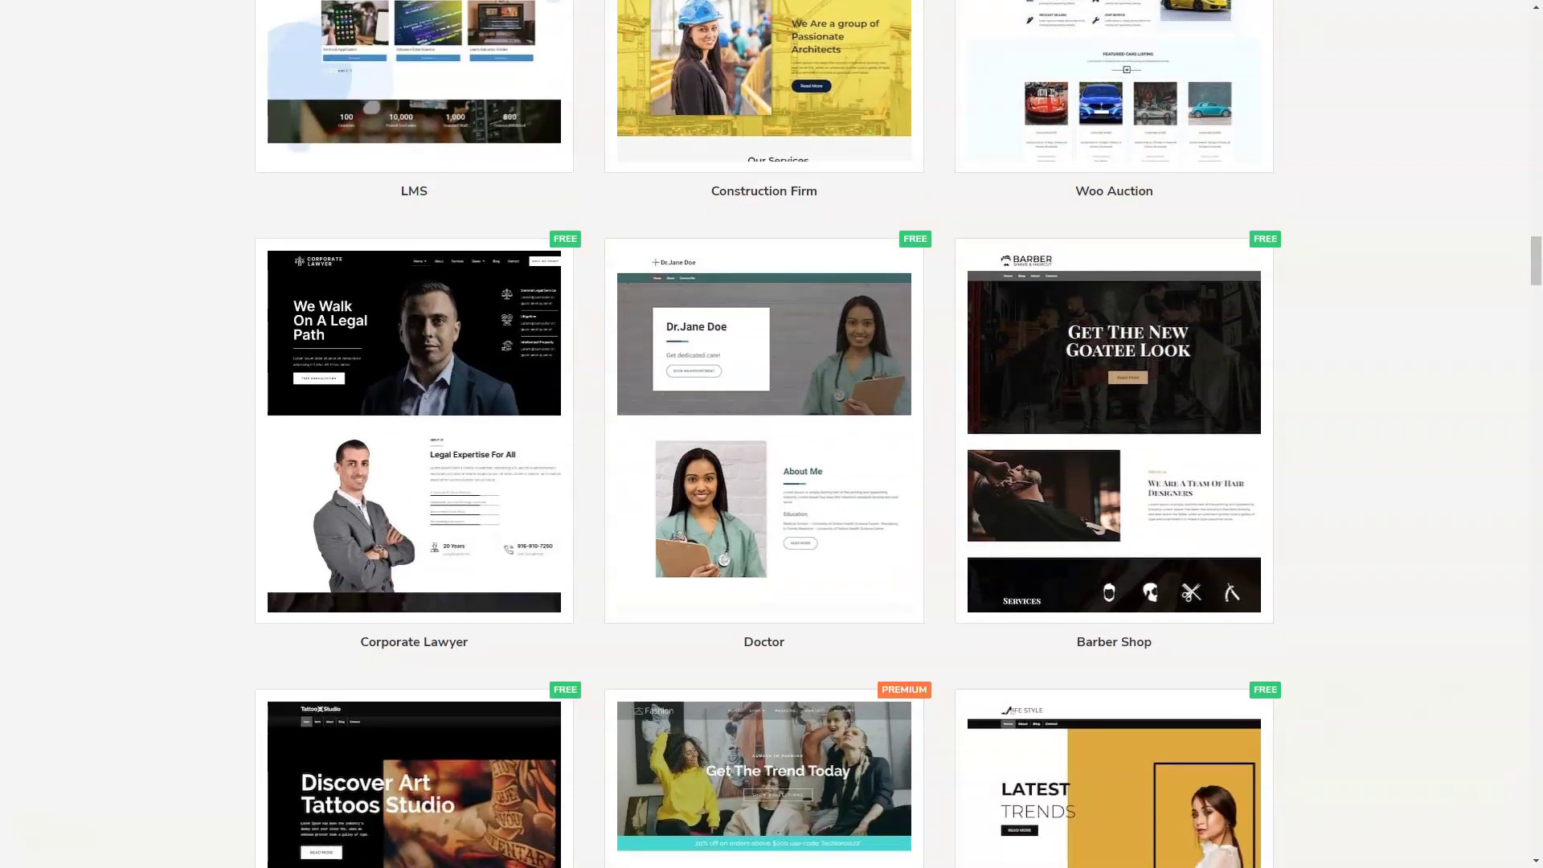
scroll(772, 434, "down", 1)
scroll(751, 419, "down", 1)
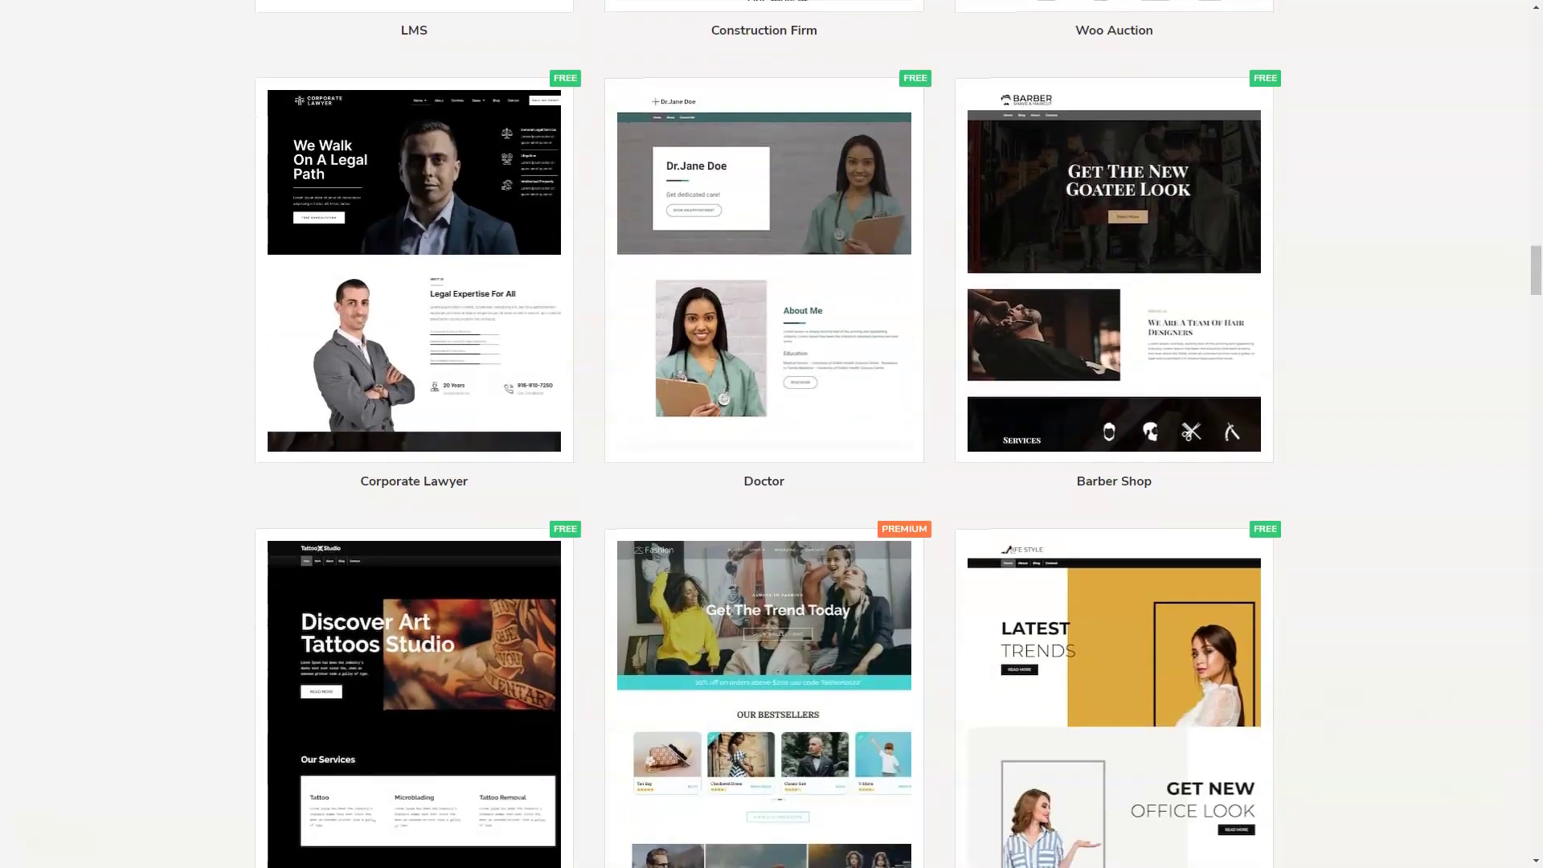
scroll(751, 420, "down", 1)
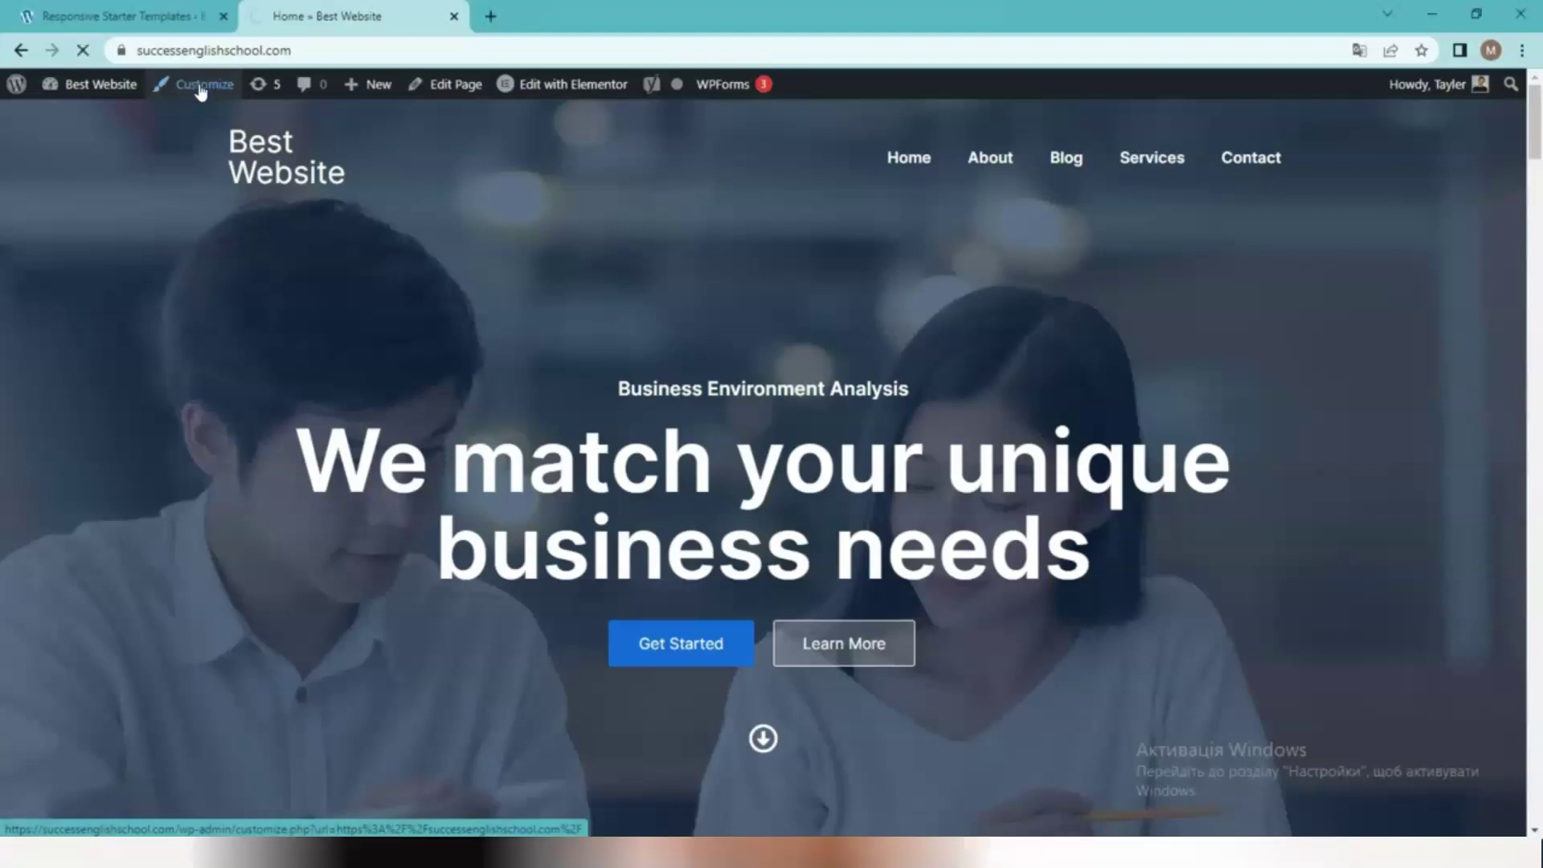
- Open the Customizer for the Responsive theme on Best Website and enter Global Settings
left_click(201, 89)
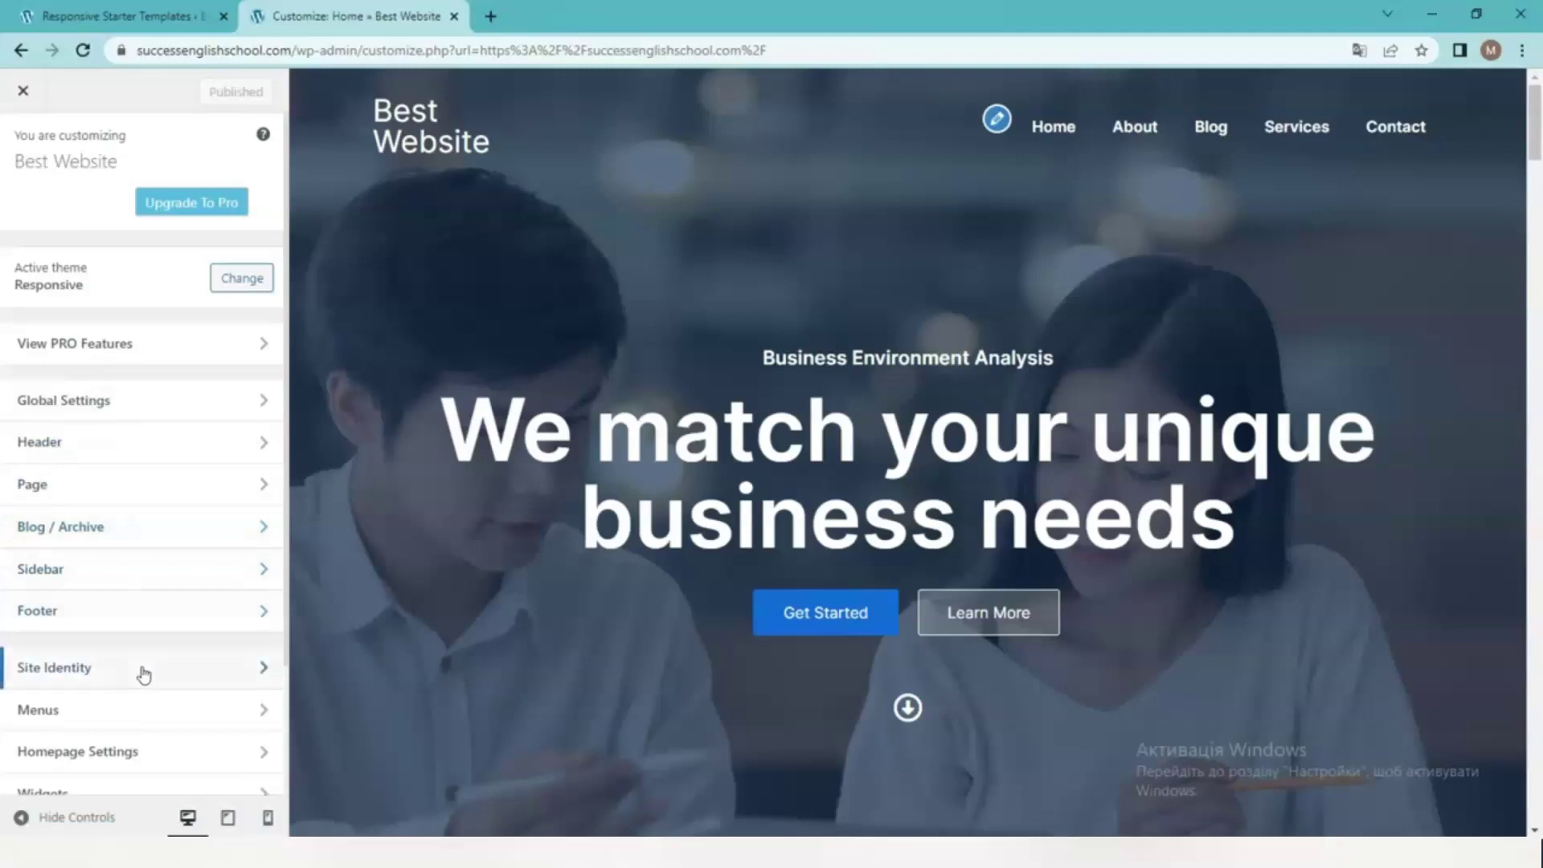
scroll(143, 722, "down", 2)
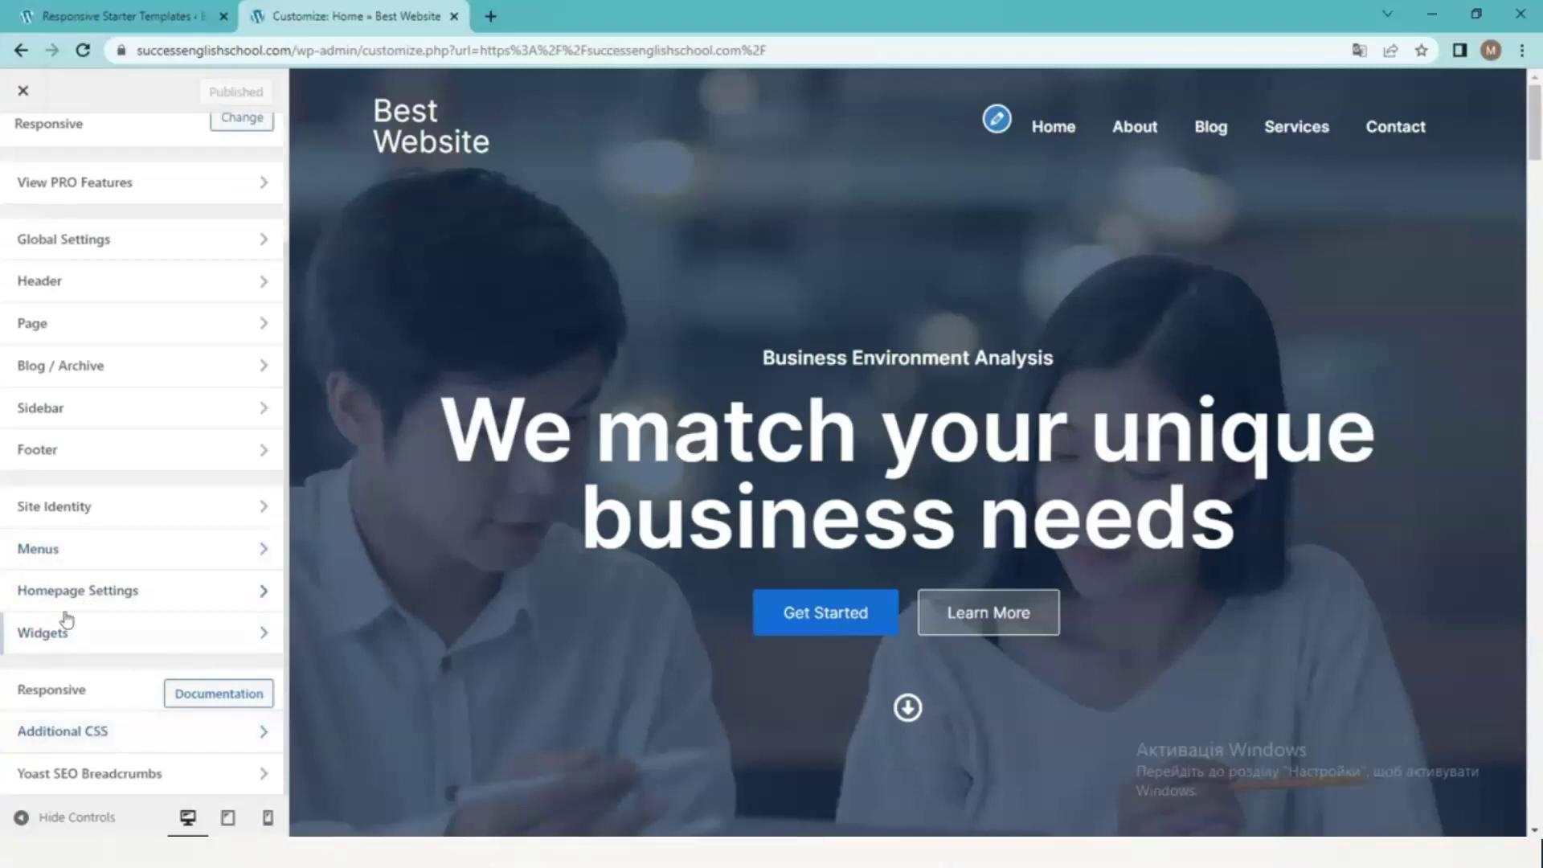
scroll(141, 306, "up", 2)
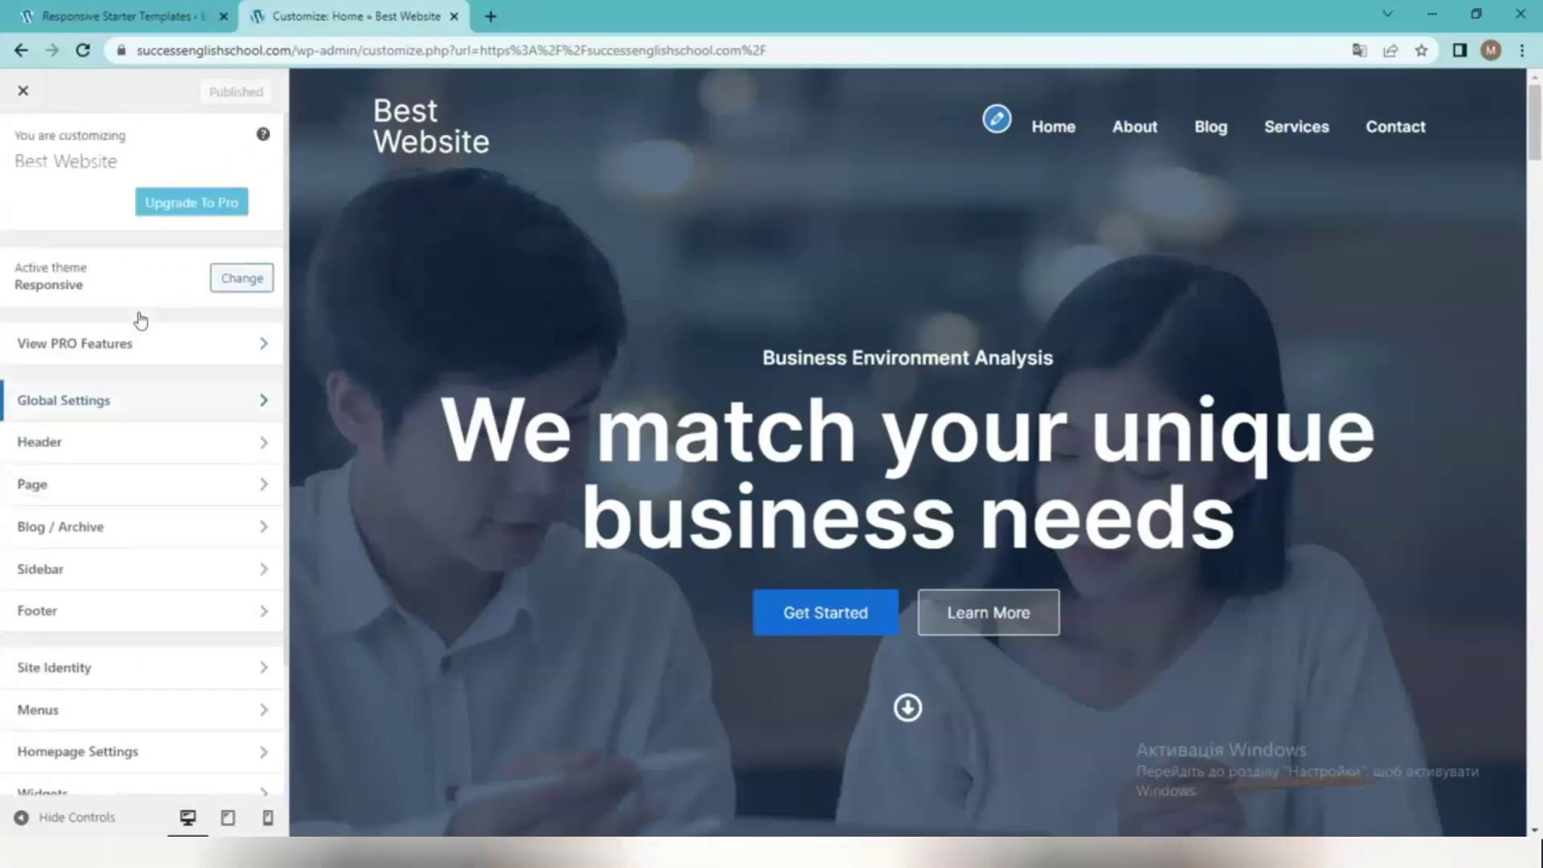
left_click(256, 402)
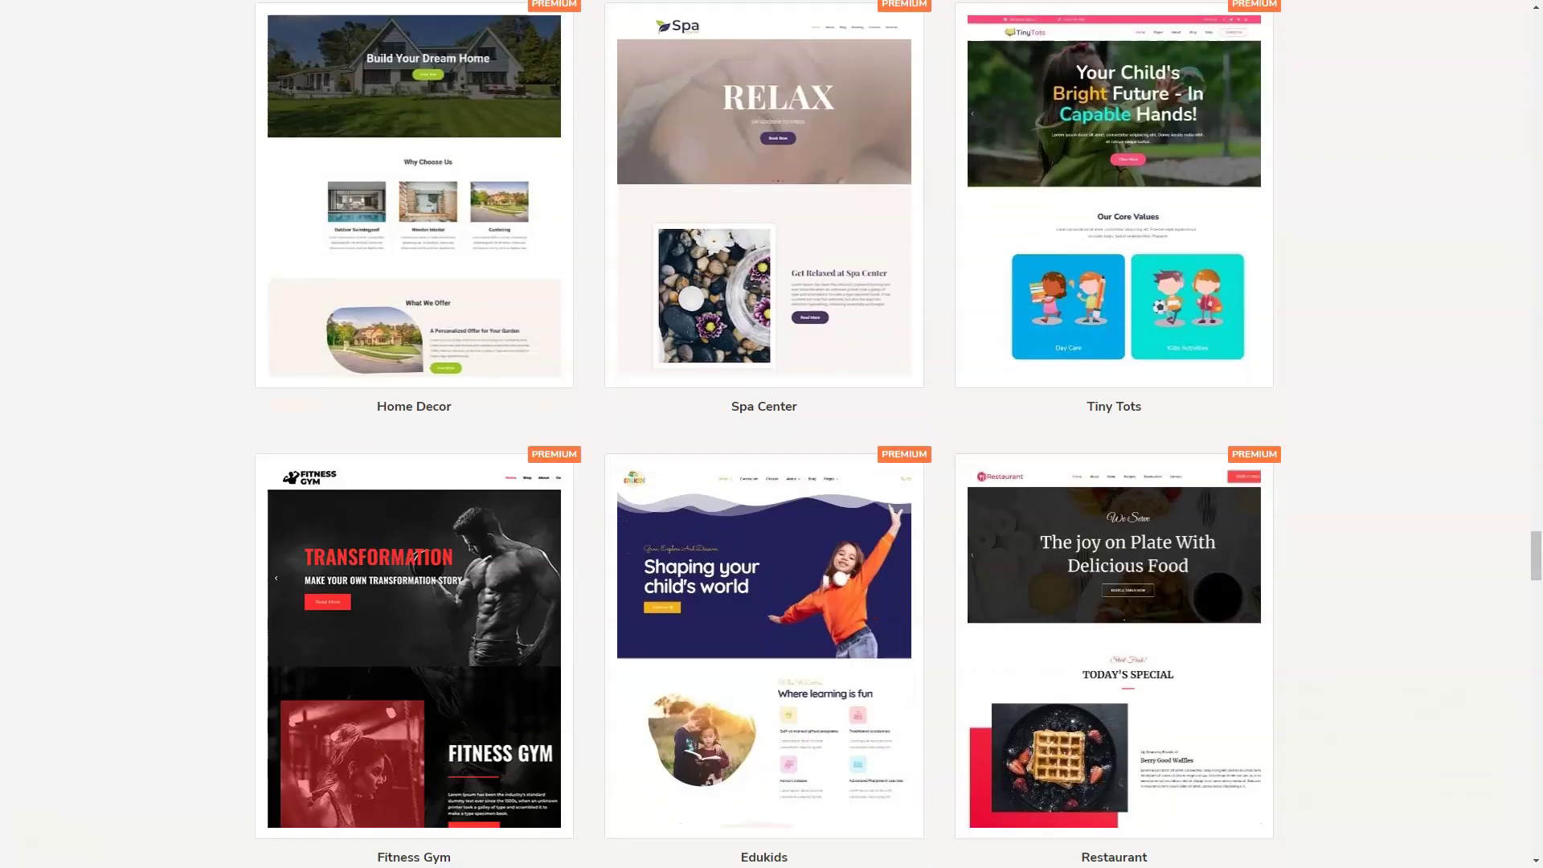
scroll(770, 434, "down", 1)
scroll(769, 434, "down", 3)
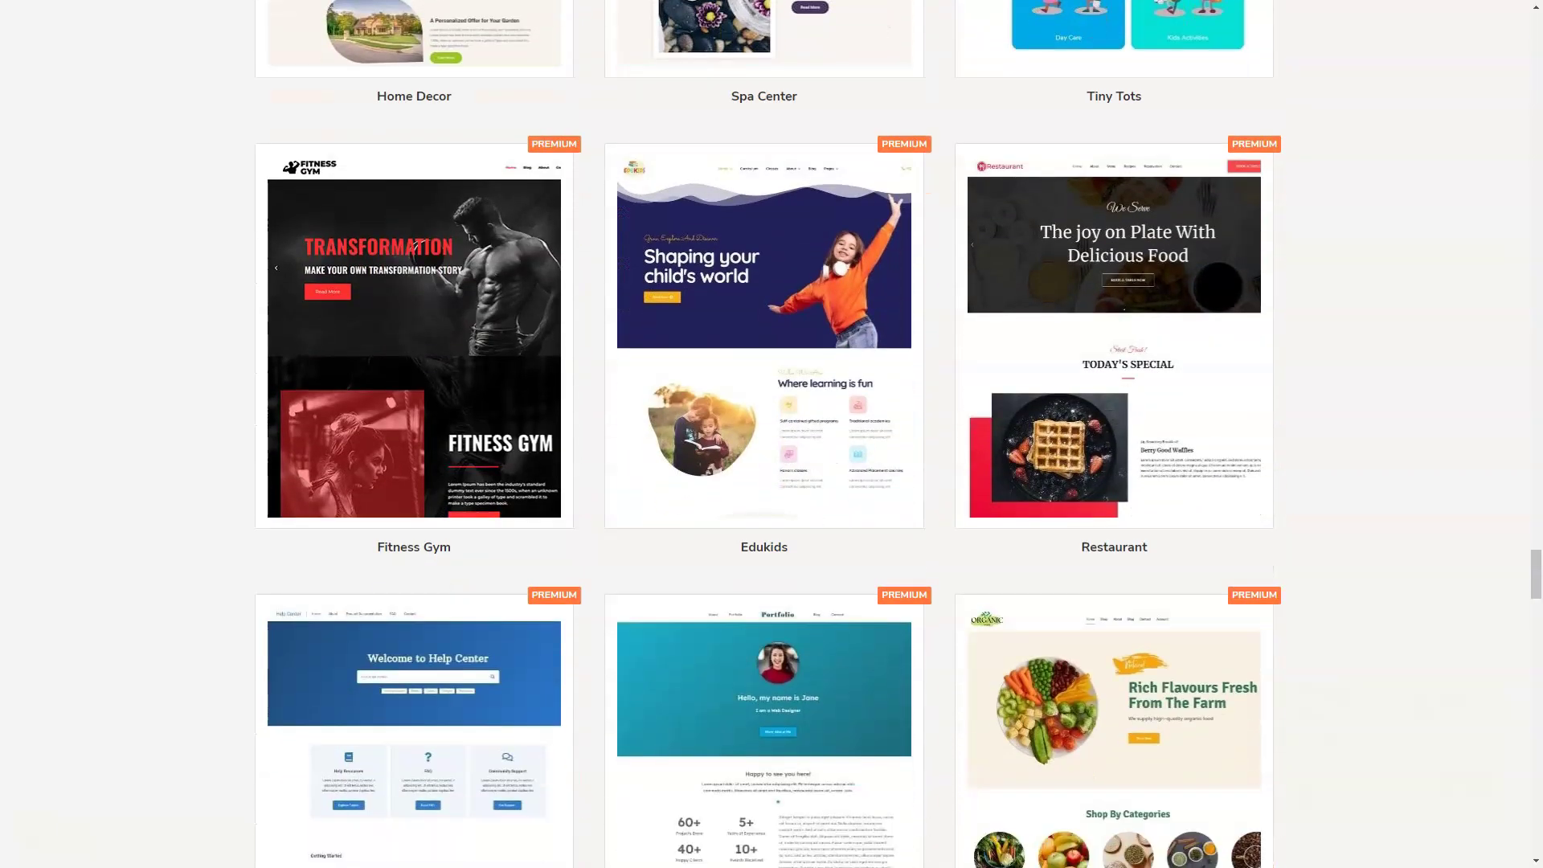
scroll(769, 434, "down", 3)
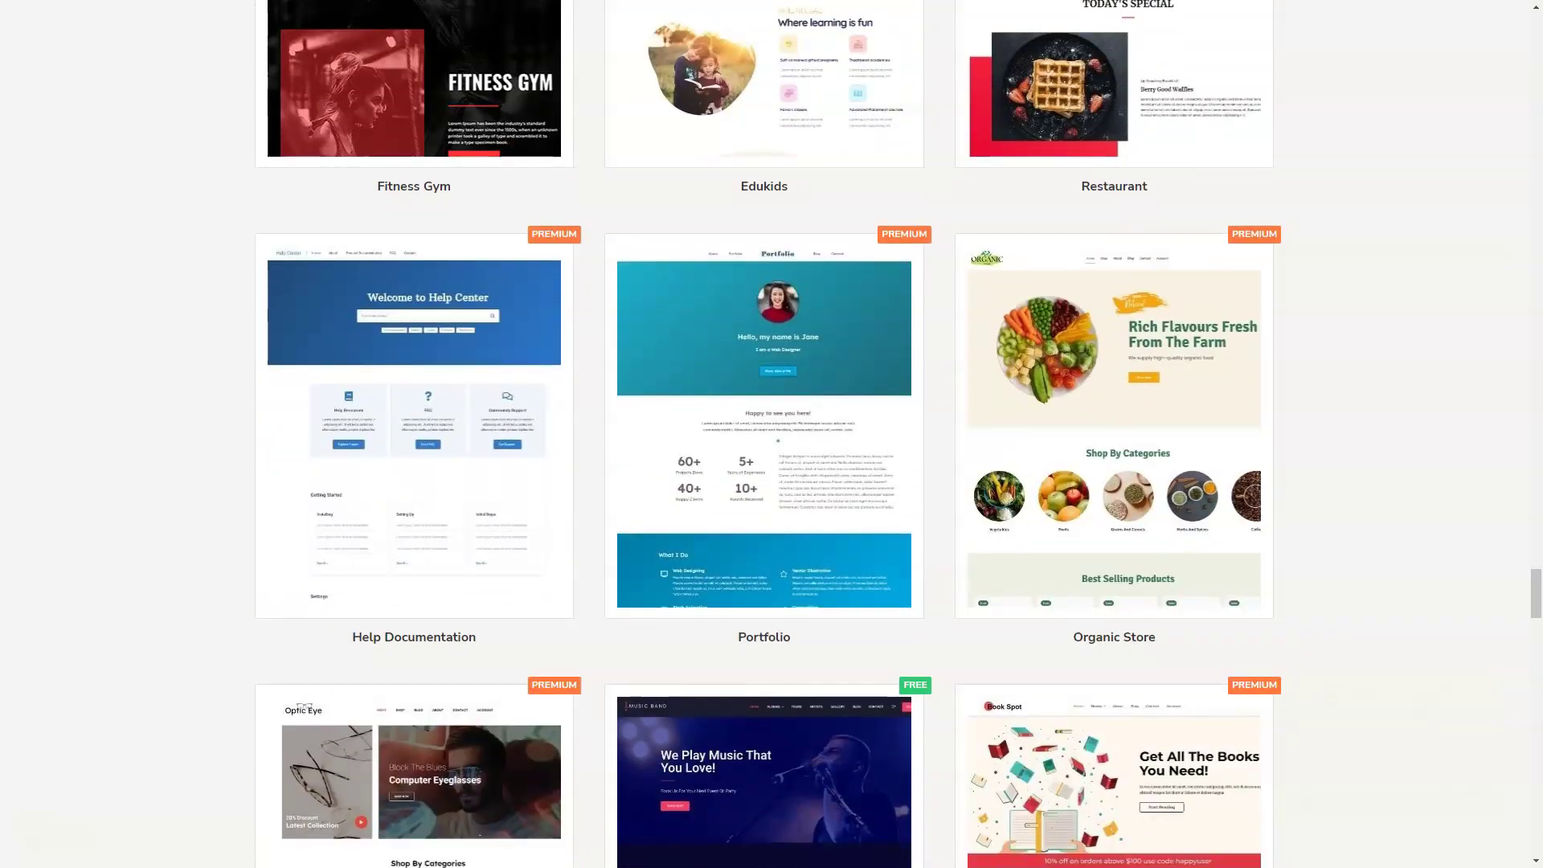
scroll(769, 434, "down", 3)
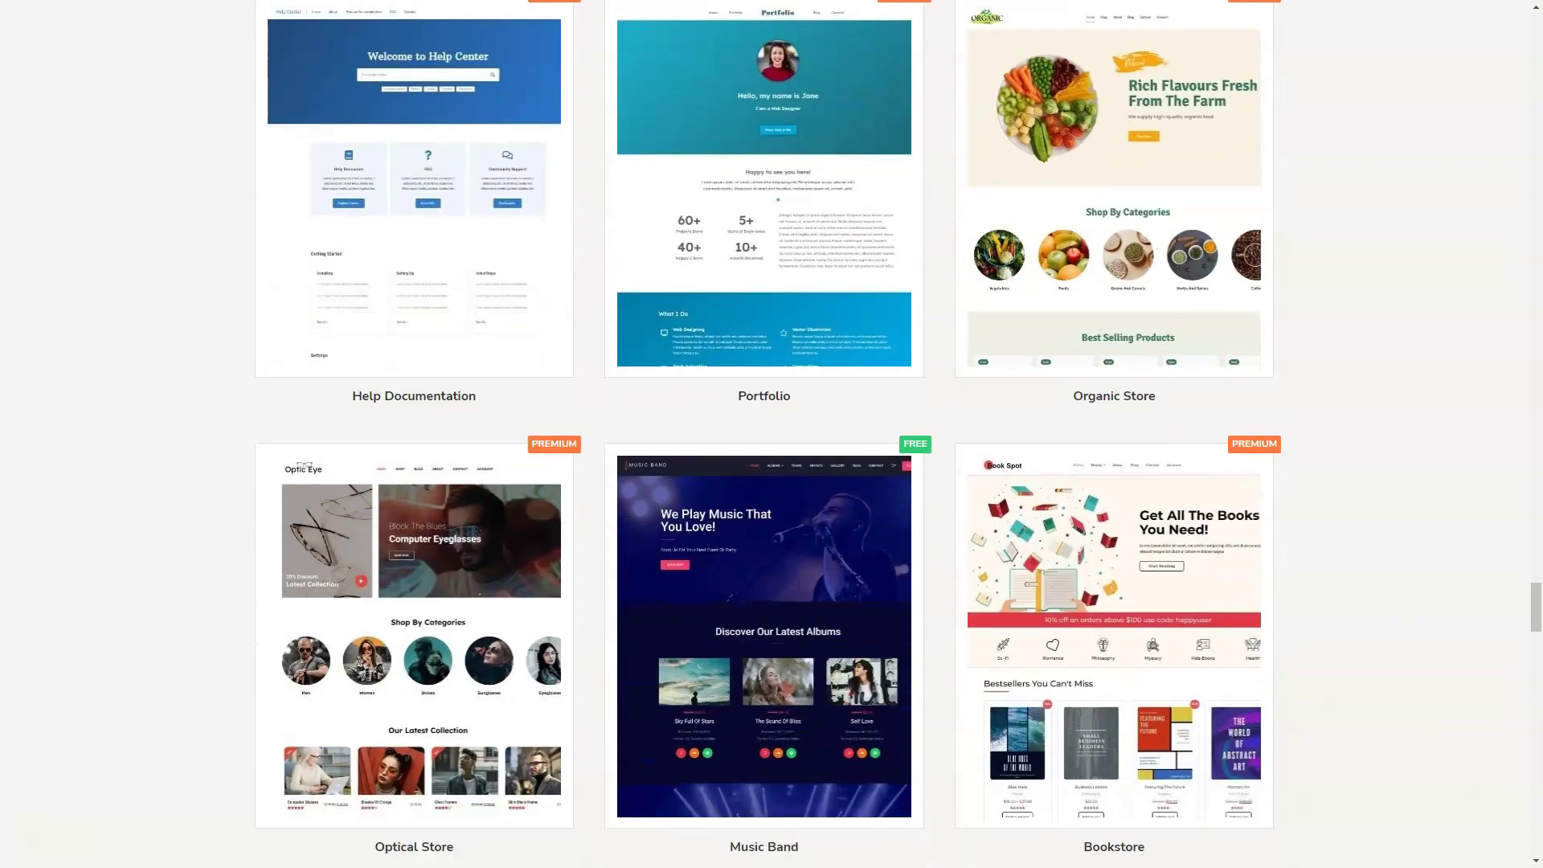
scroll(769, 434, "down", 4)
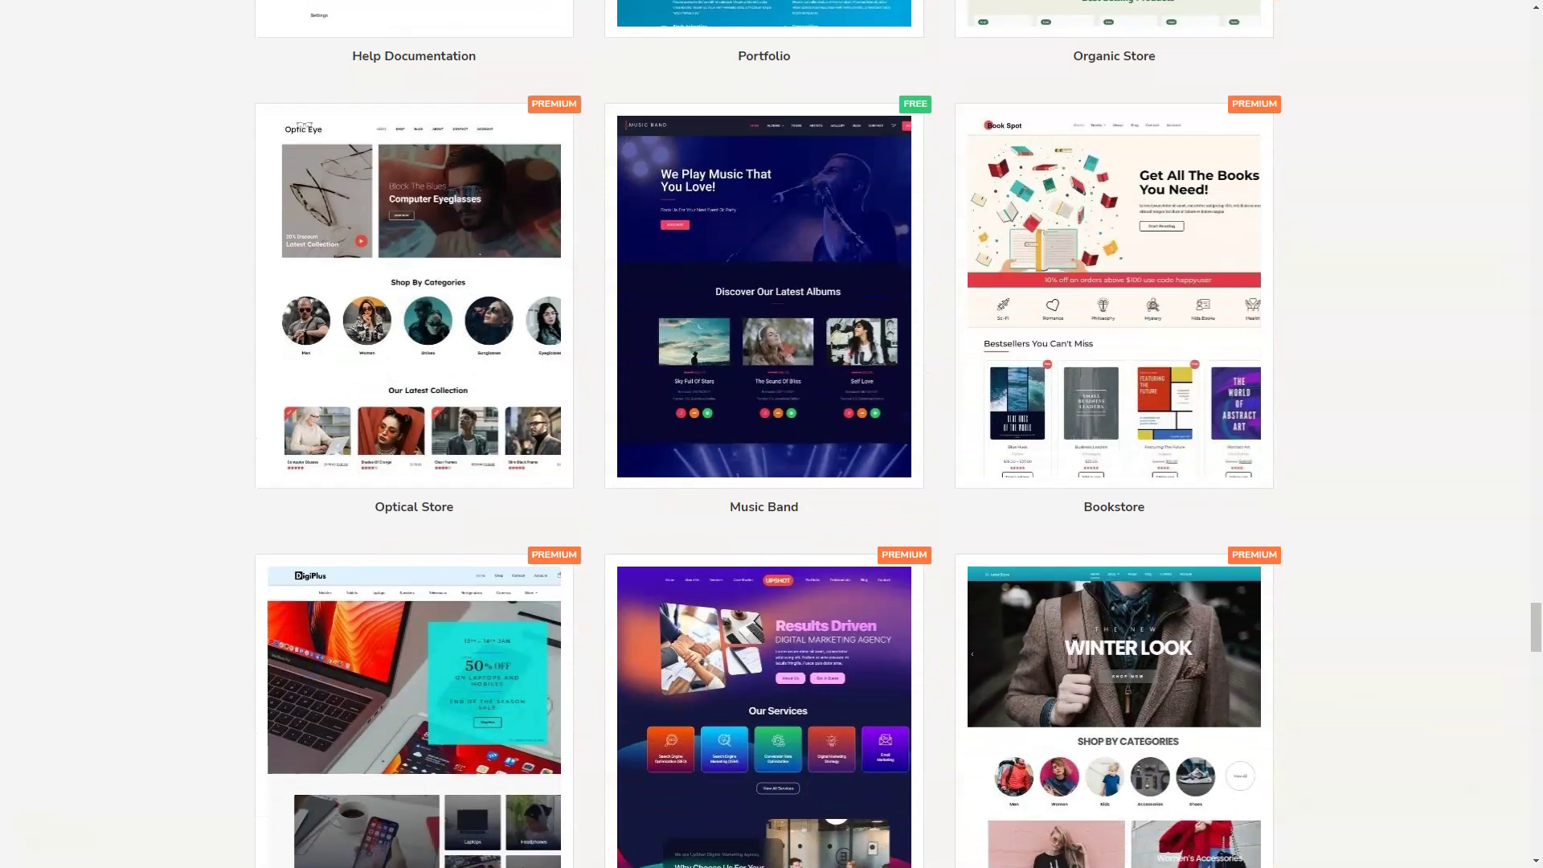
scroll(769, 434, "down", 3)
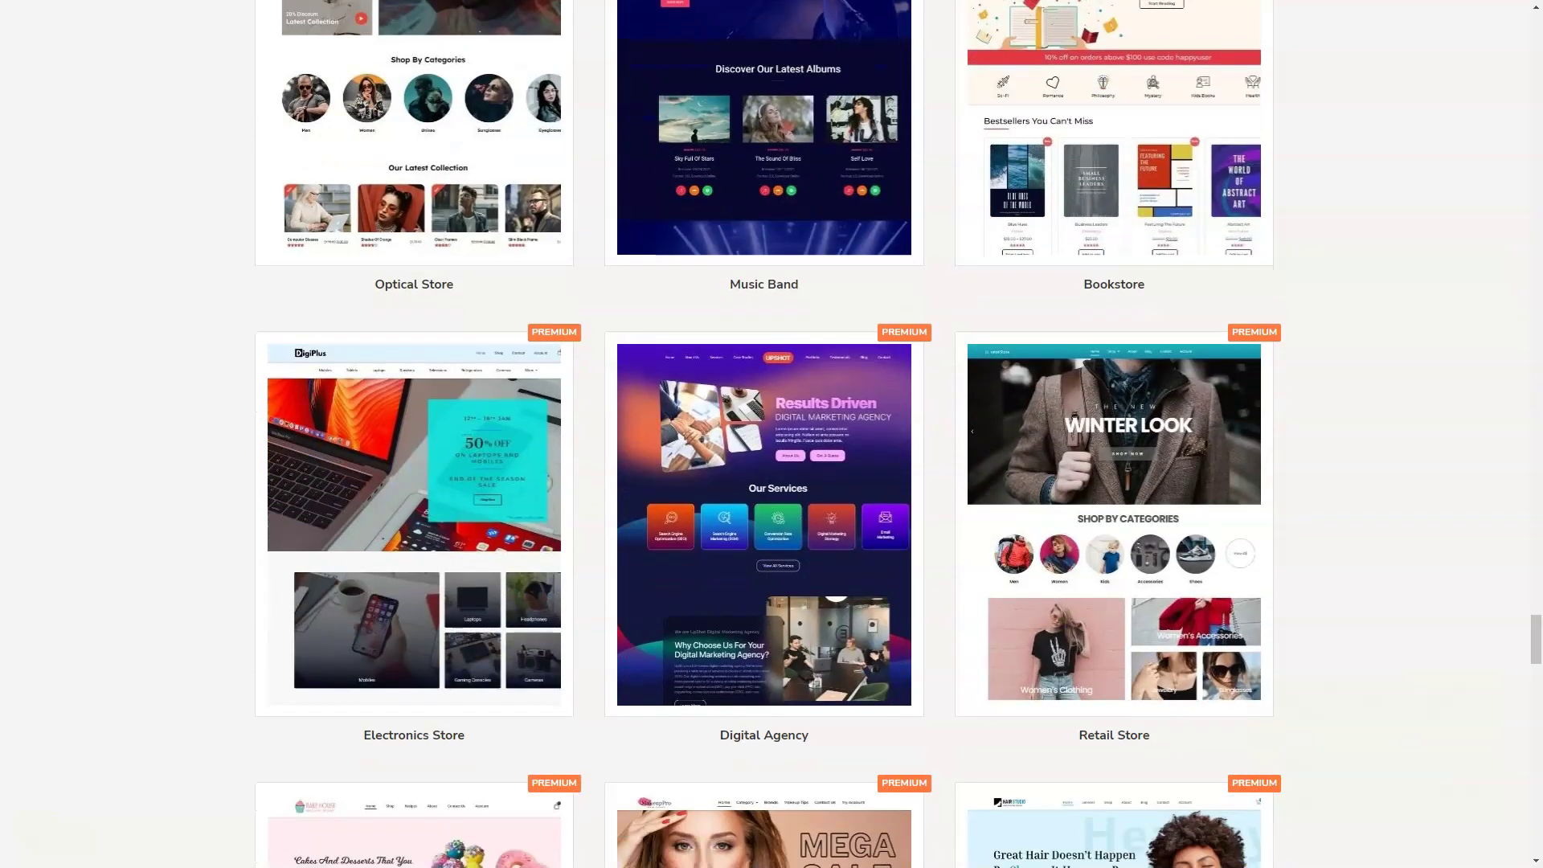
scroll(769, 435, "down", 2)
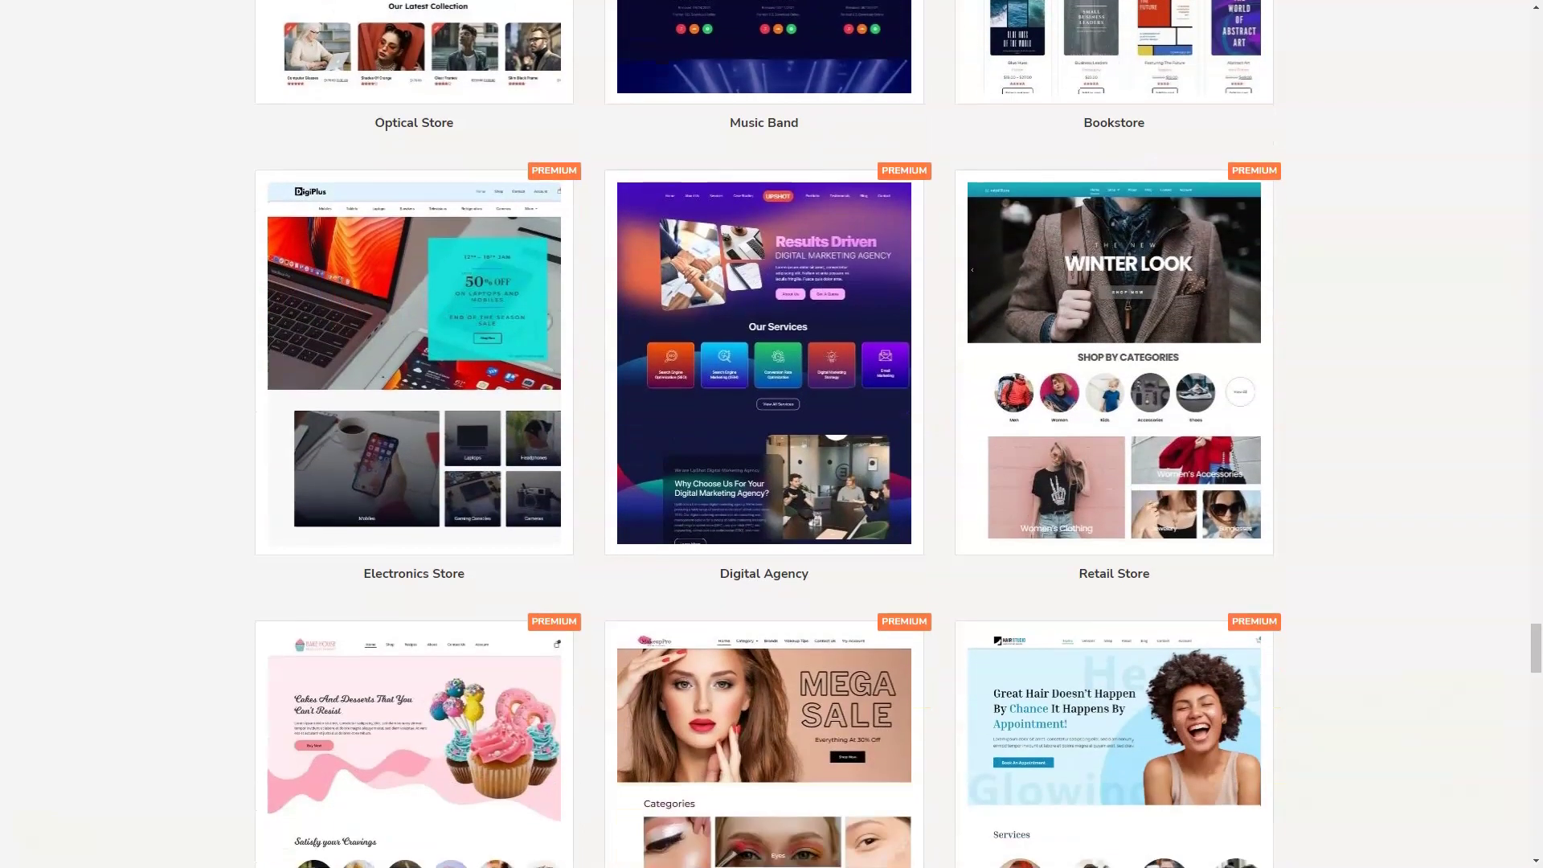
scroll(769, 434, "down", 4)
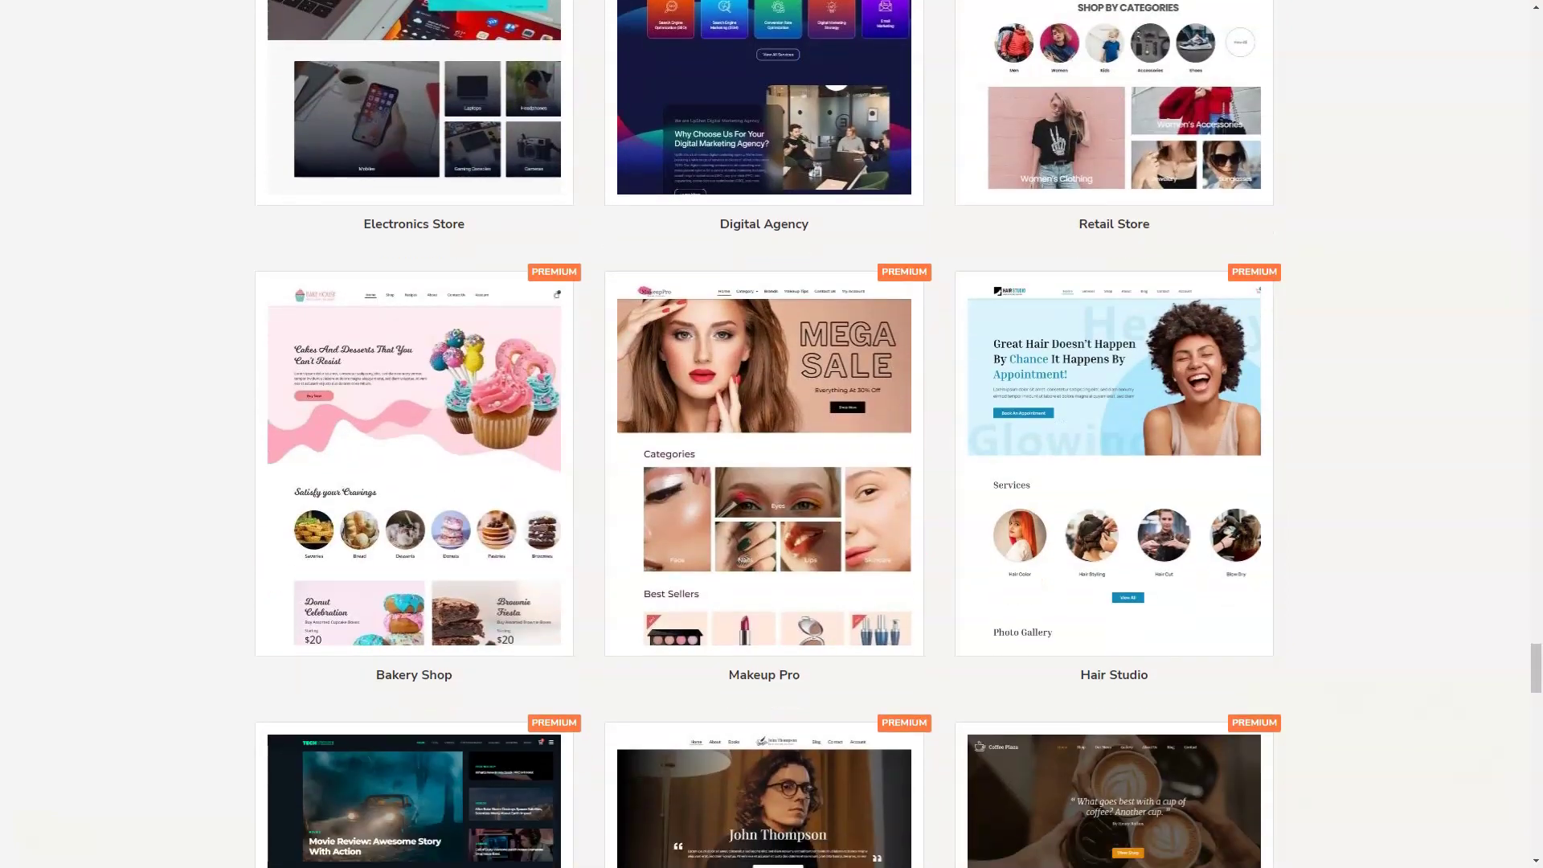
scroll(769, 434, "down", 5)
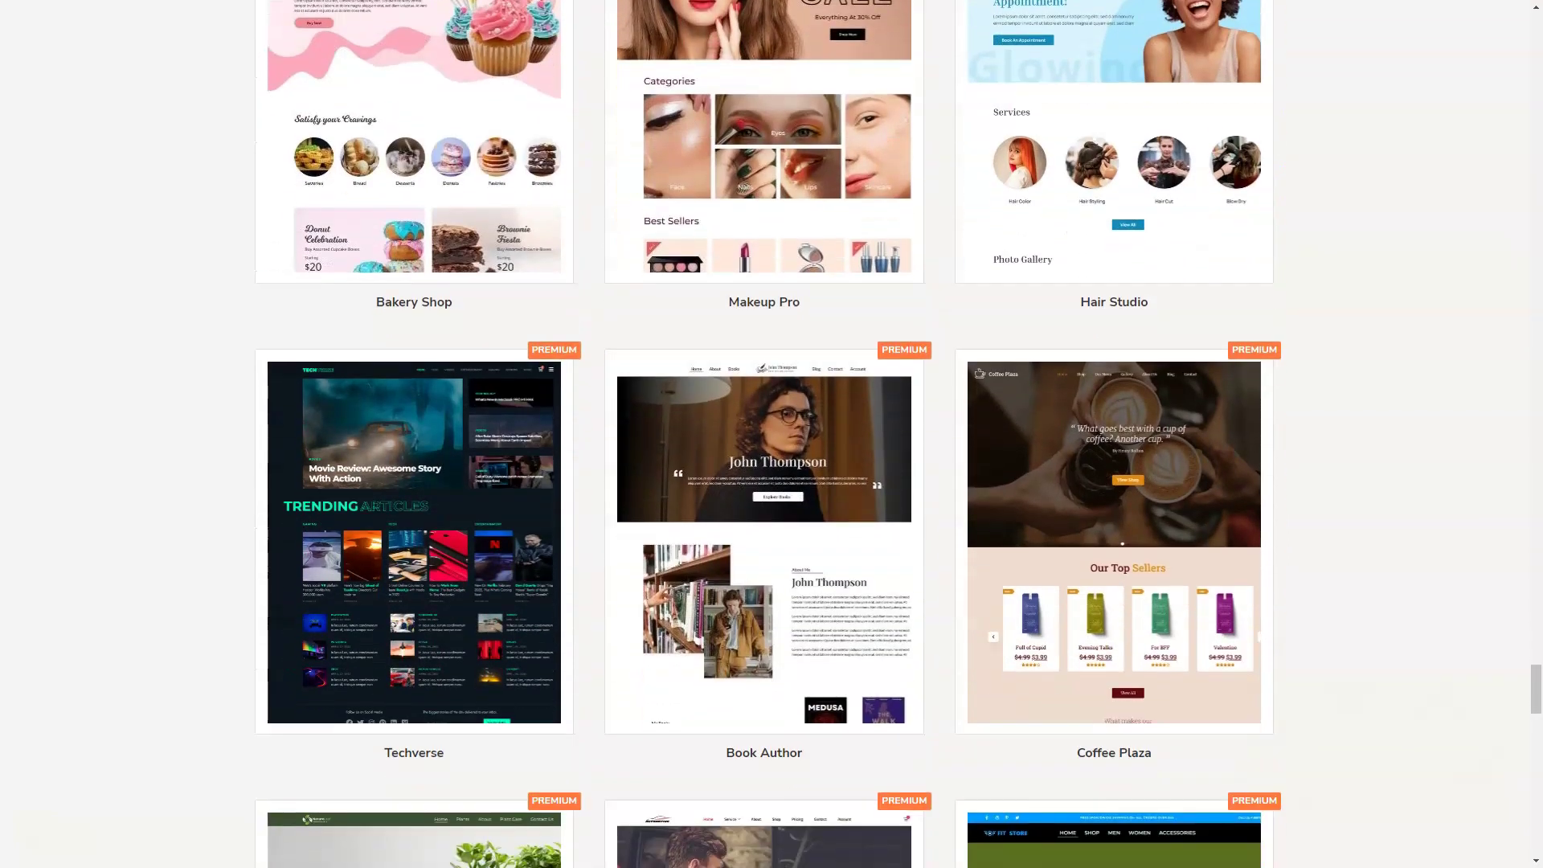
scroll(769, 435, "down", 3)
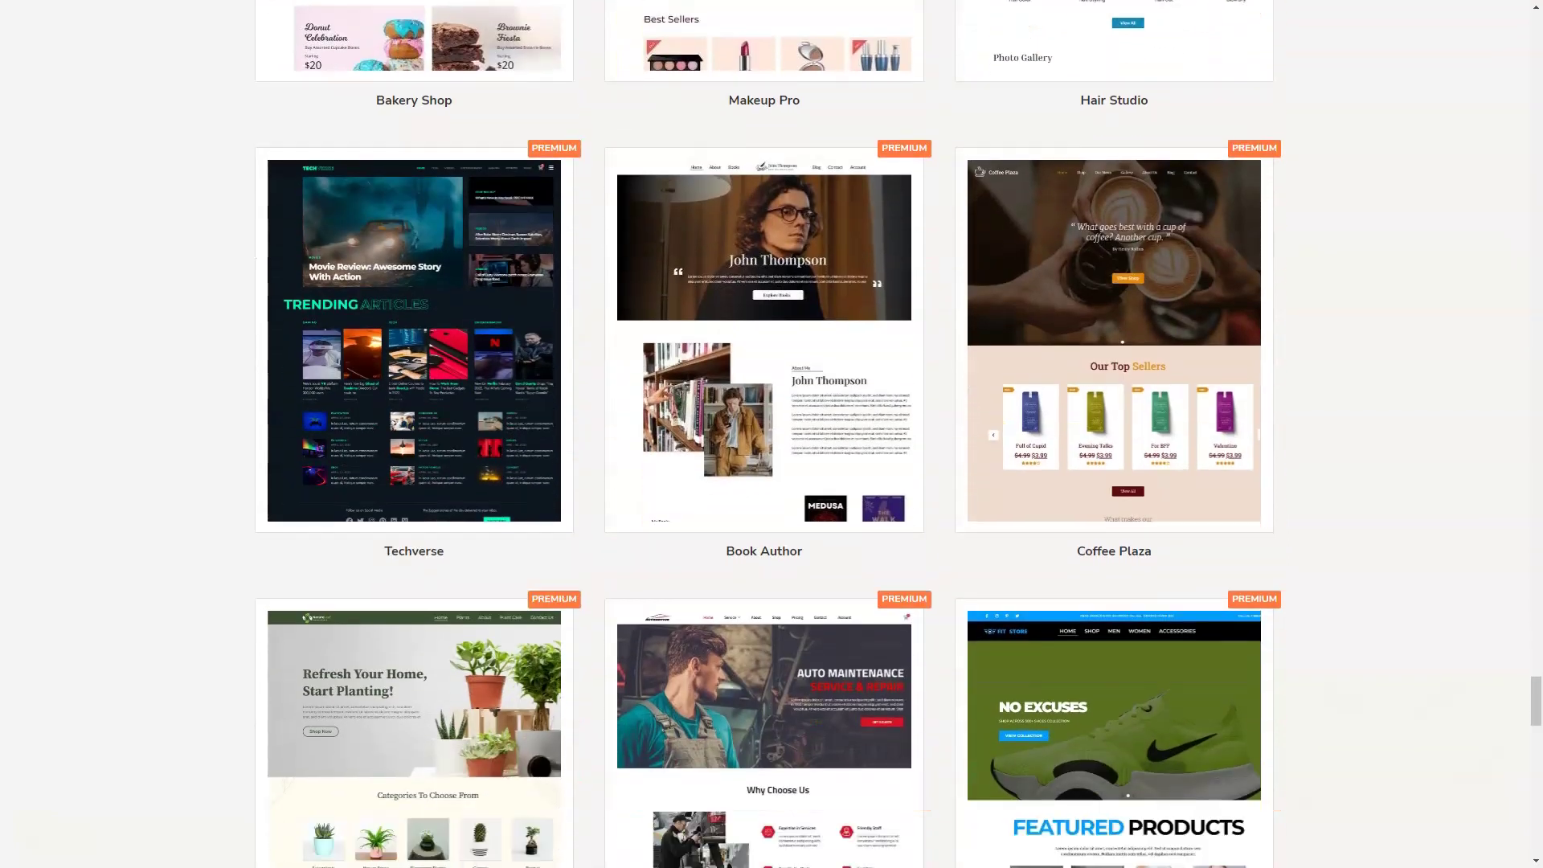
scroll(769, 434, "down", 5)
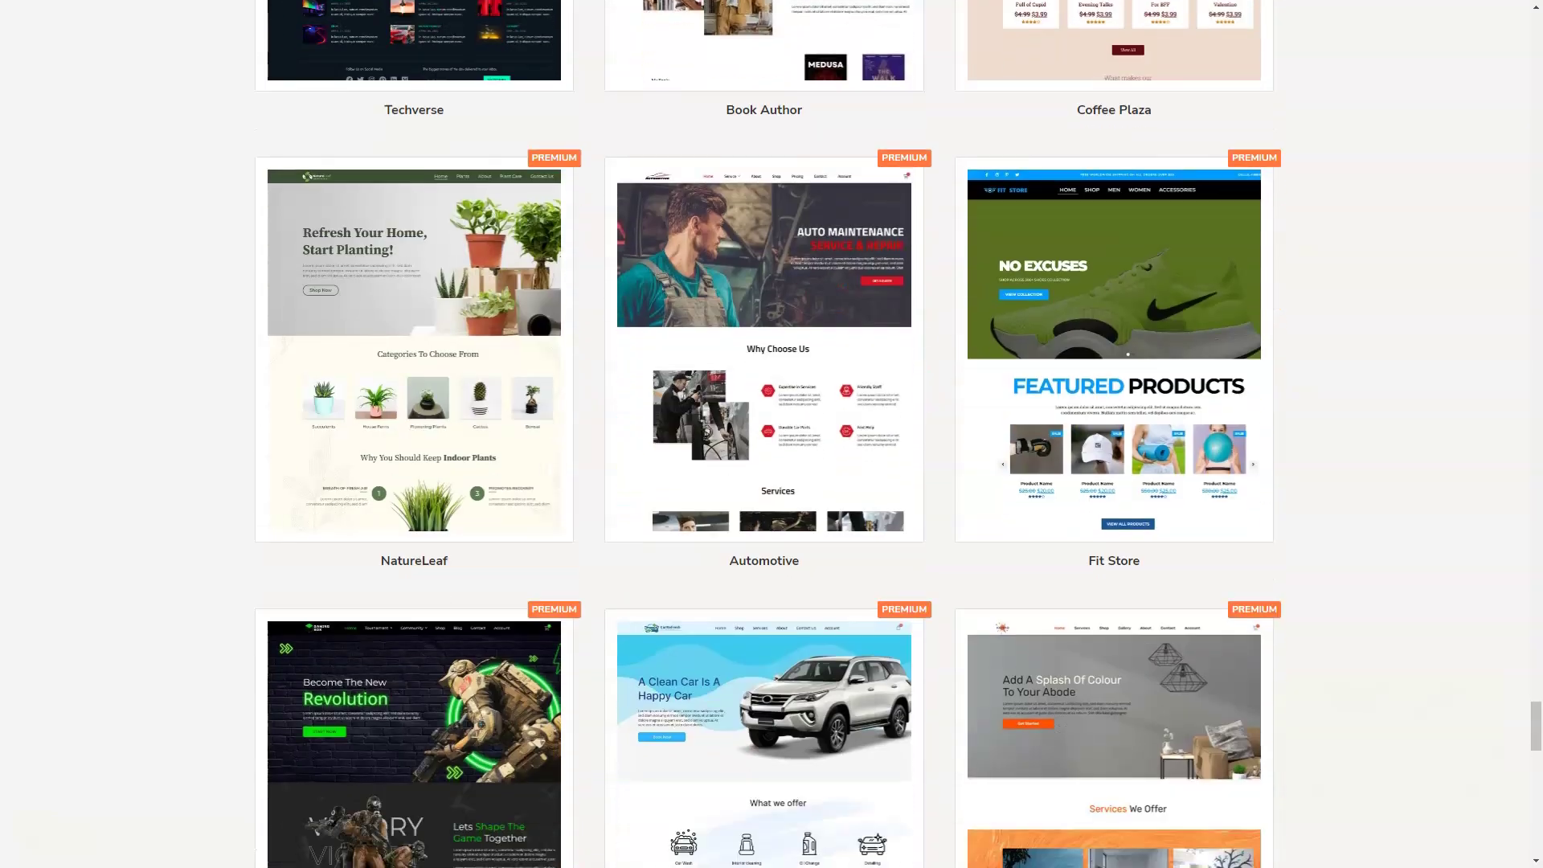